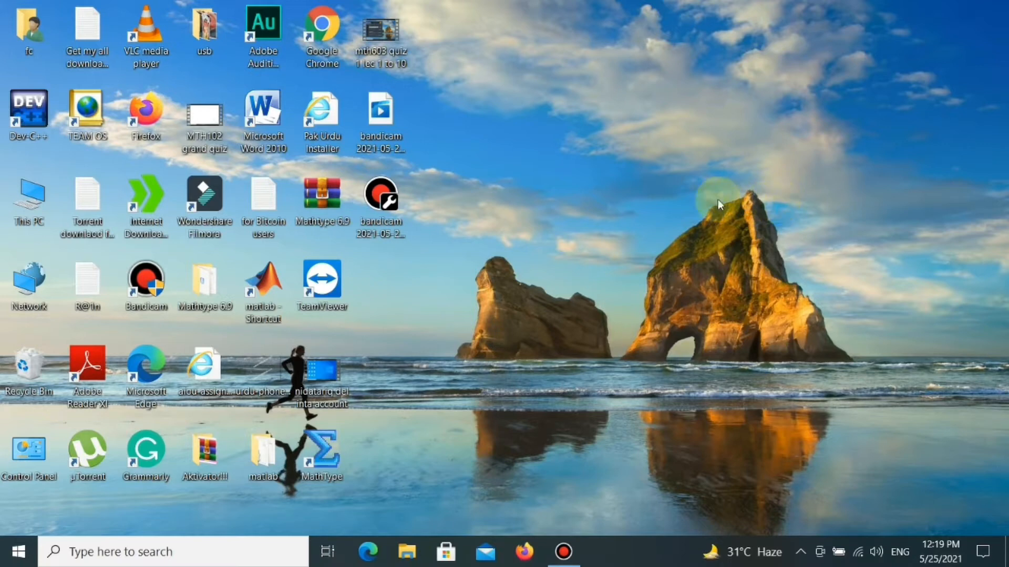
- Start Microsoft Word 2010, dismiss the activation wizard and enable the blocked macro content
{"action": "double_click", "coordinate": [262, 125]}
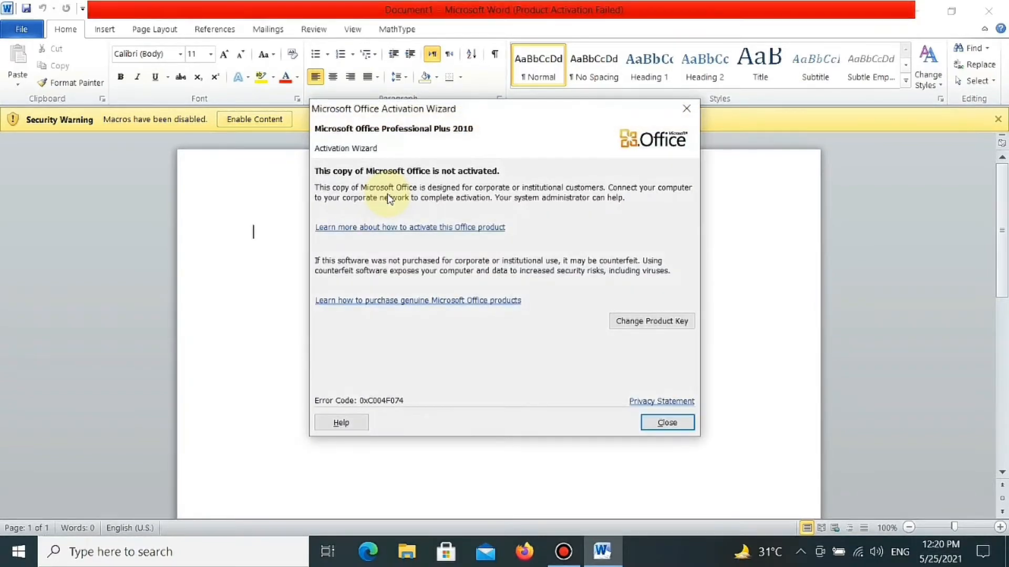
{"action": "left_click", "coordinate": [656, 422]}
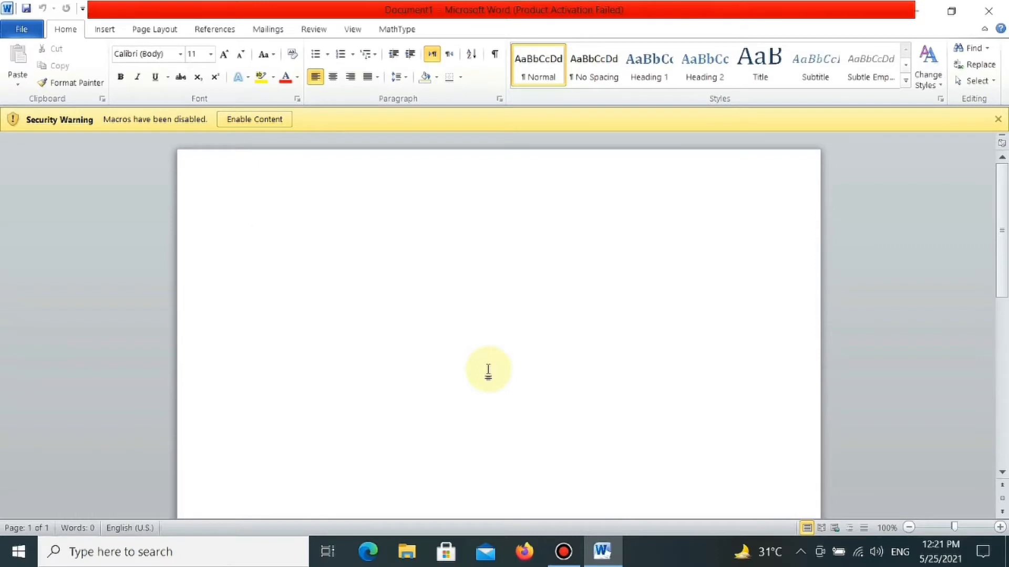
{"action": "left_click", "coordinate": [254, 119]}
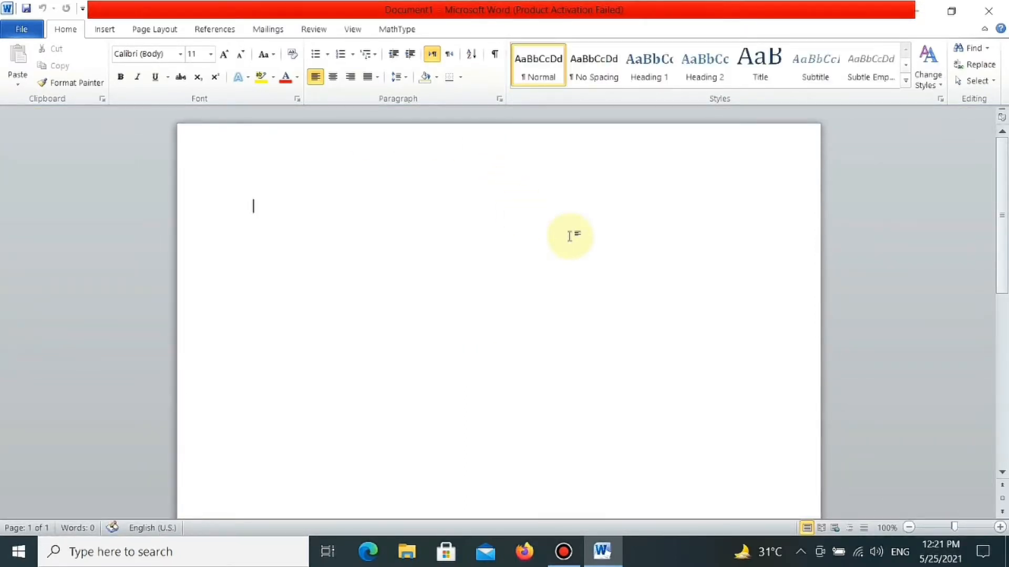
- Save the blank document to the Desktop as a Word Document named "Waqar institute"
{"action": "key", "text": "ctrl+s"}
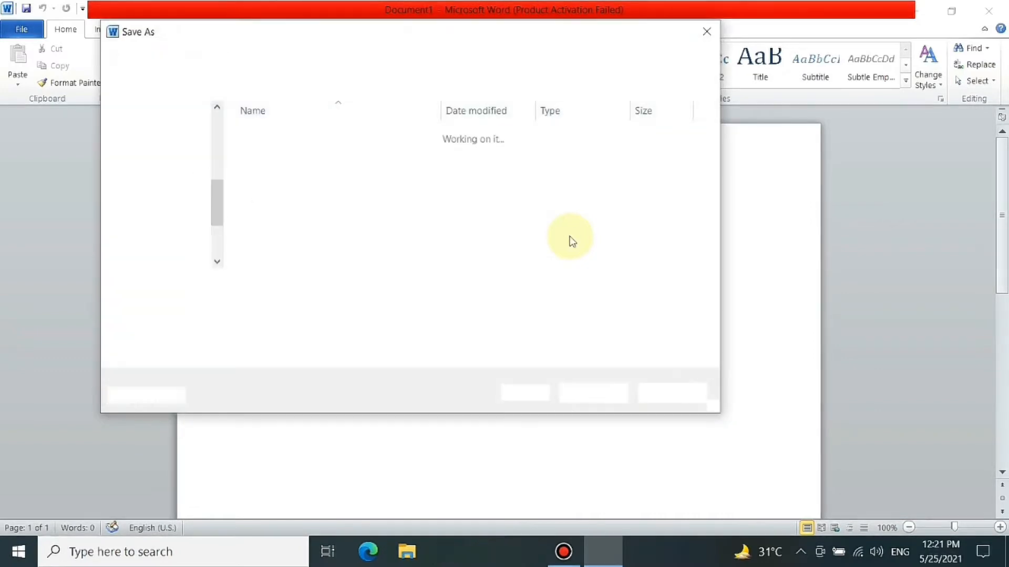
{"action": "key", "text": "BackSpace"}
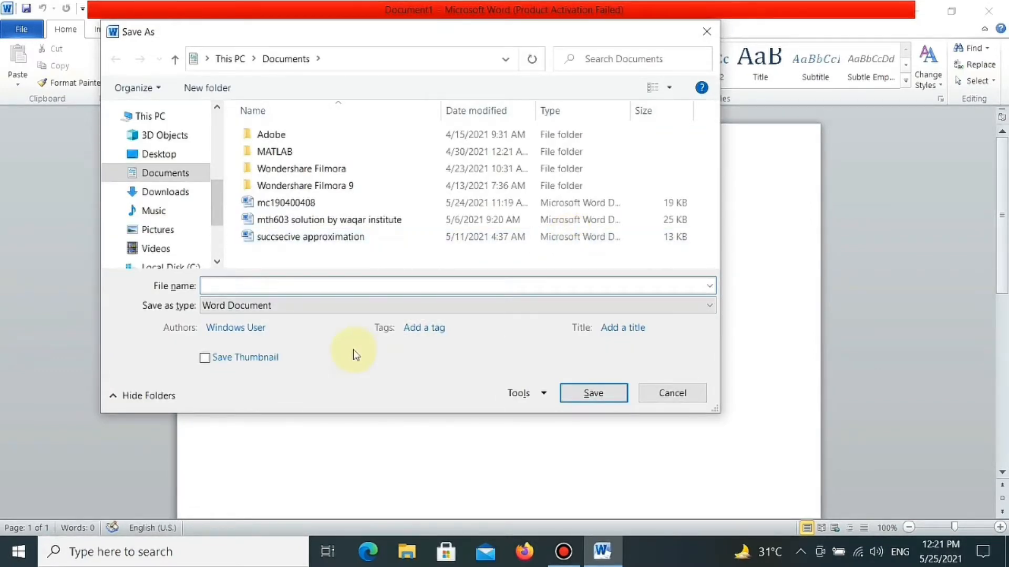
{"action": "type", "text": "Waq"}
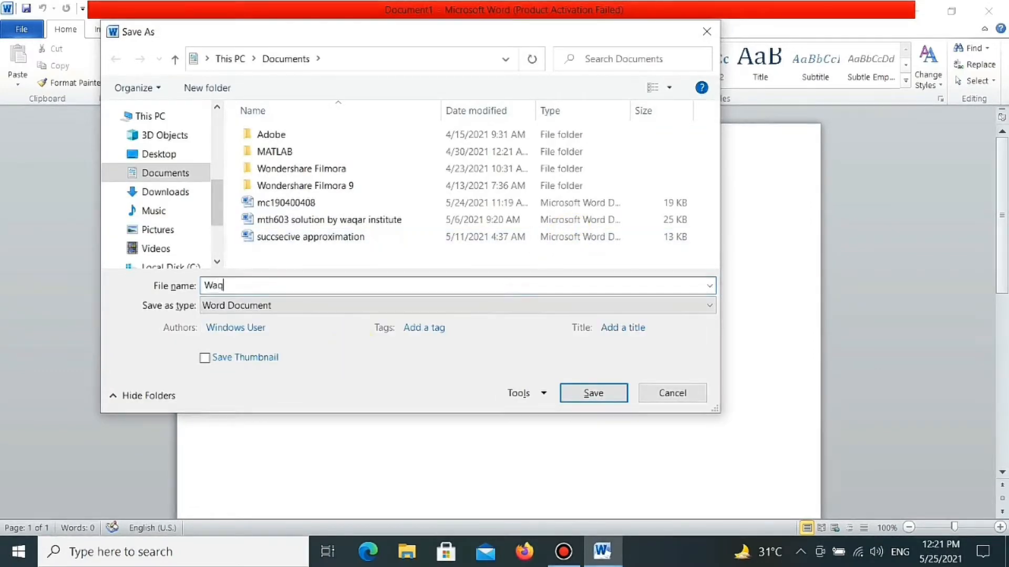
{"action": "type", "text": "ar institute"}
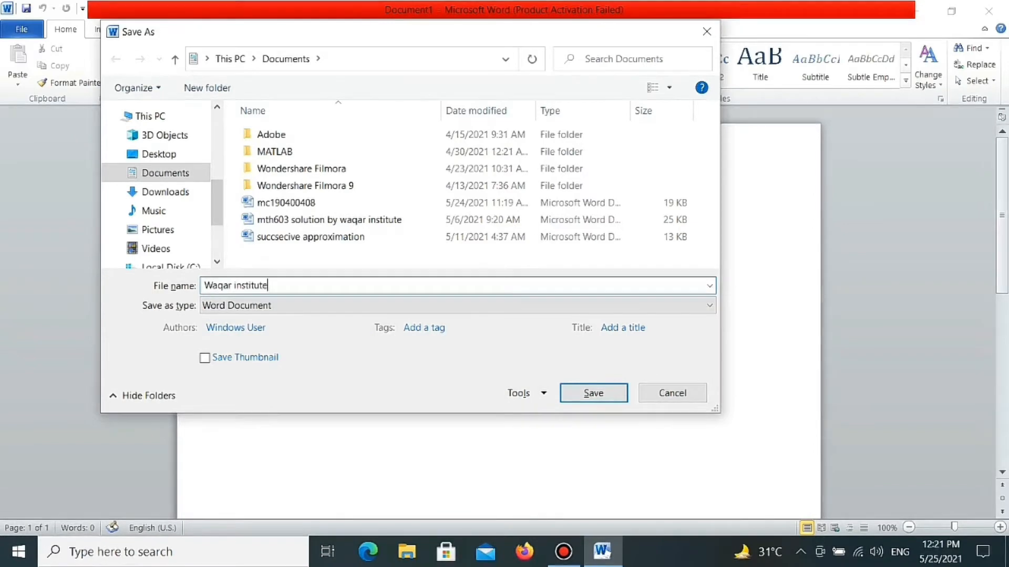
{"action": "left_click", "coordinate": [147, 158]}
{"action": "left_click", "coordinate": [589, 396]}
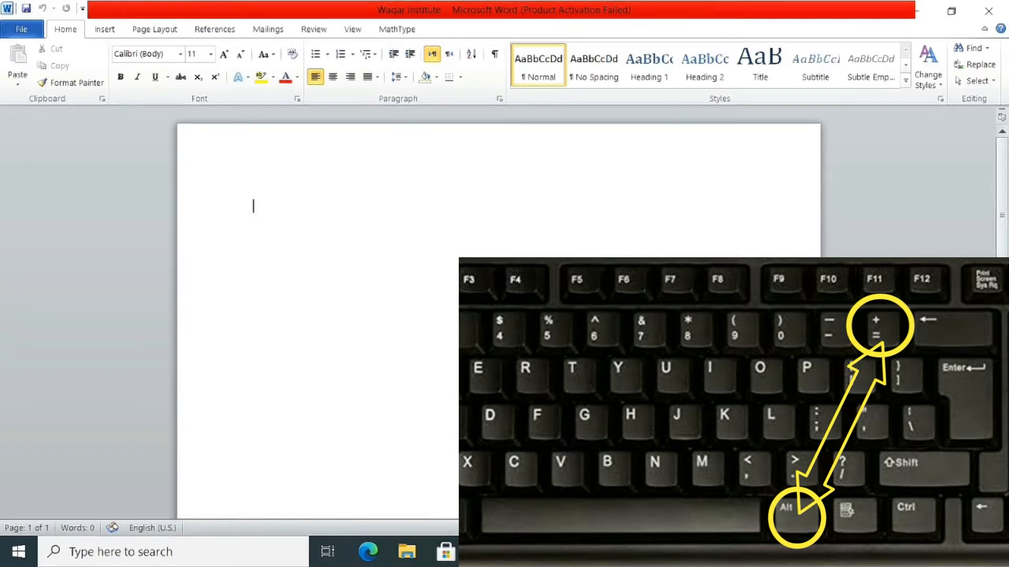
- Examine the equation structure galleries, from fractions to matrices, using an empty equation, and remove that equation
{"action": "key", "text": "alt+equal"}
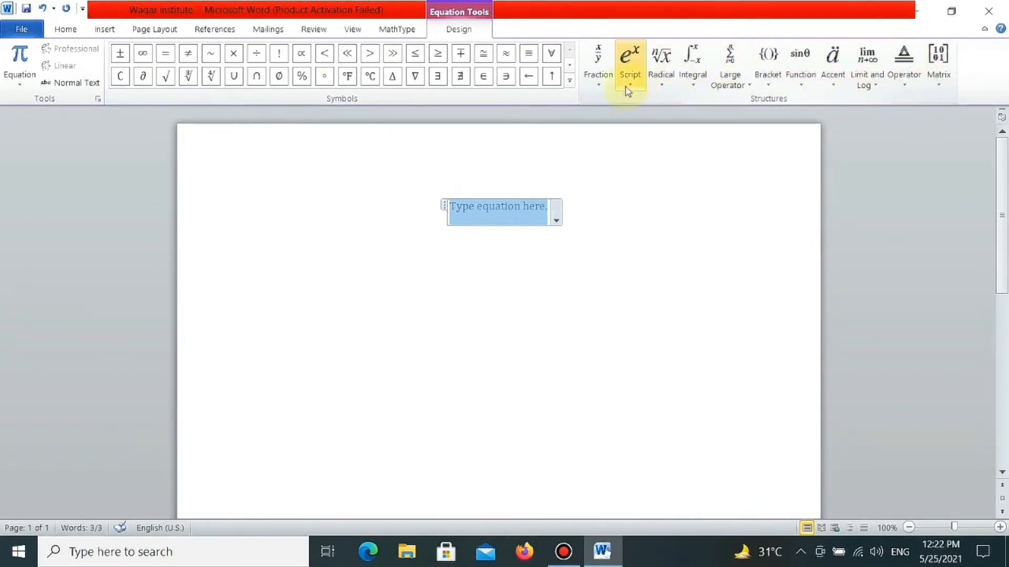
{"action": "left_click", "coordinate": [603, 78]}
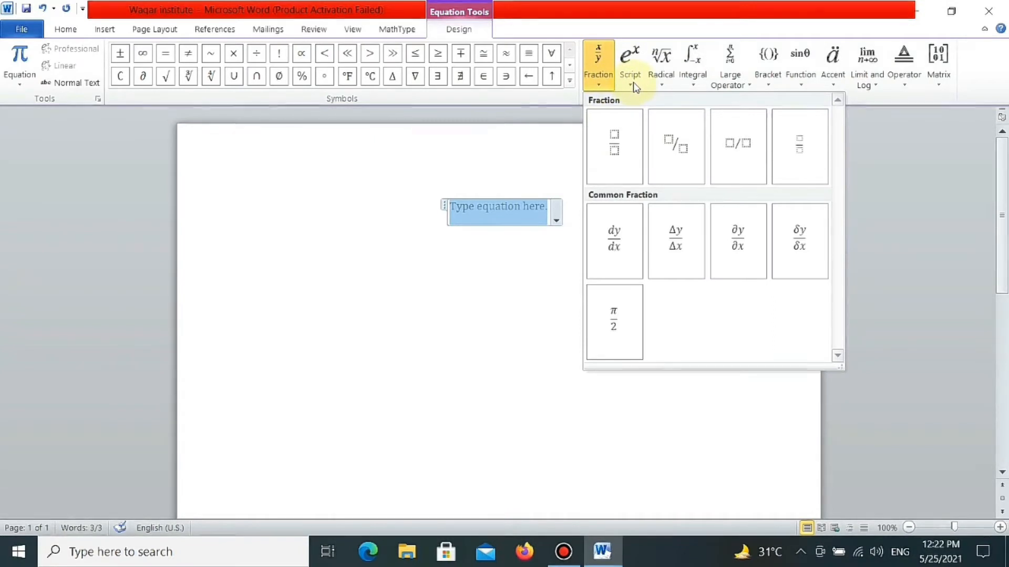
{"action": "mouse_move", "coordinate": [664, 85]}
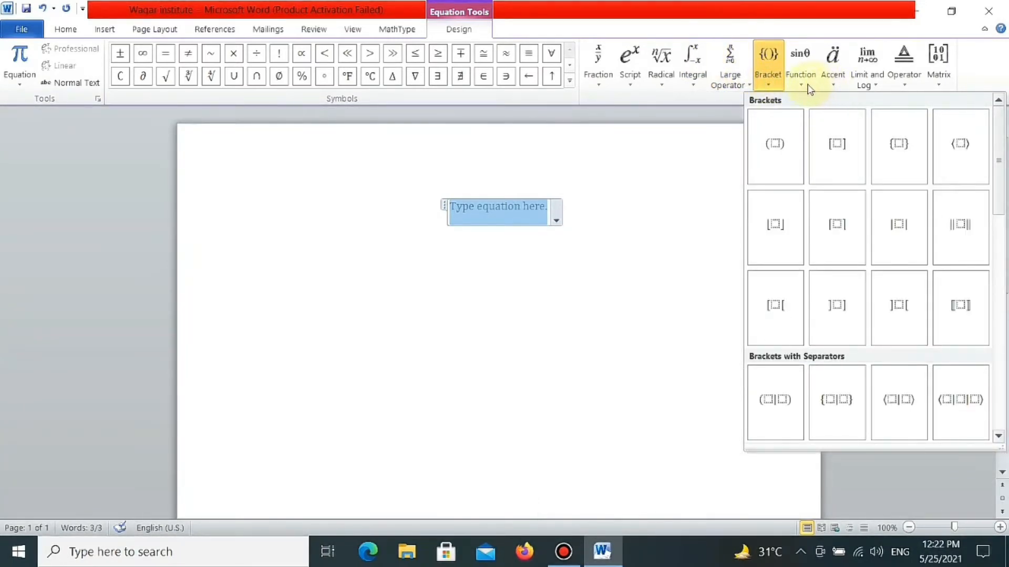
{"action": "mouse_move", "coordinate": [805, 89]}
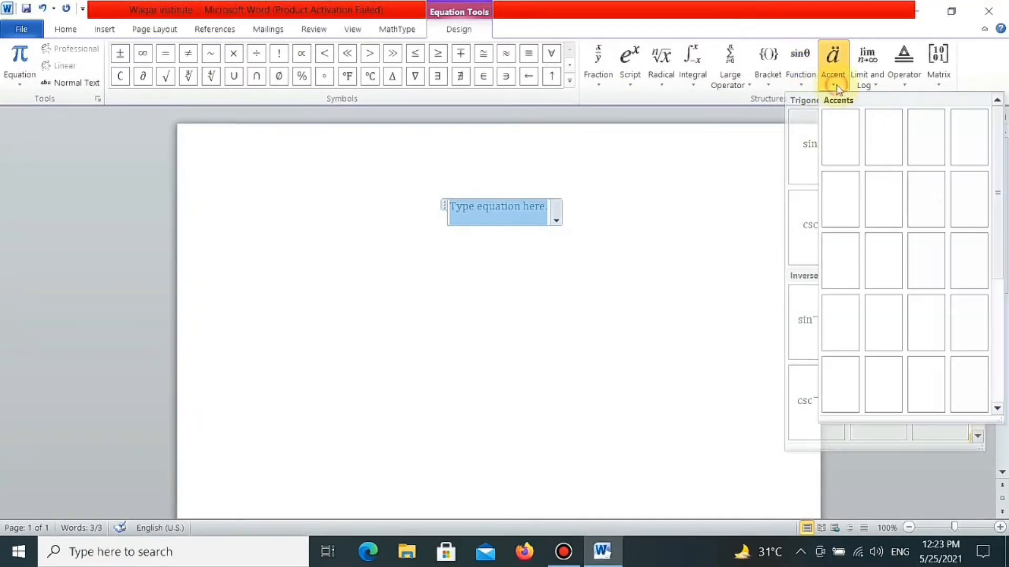
{"action": "left_click", "coordinate": [877, 86]}
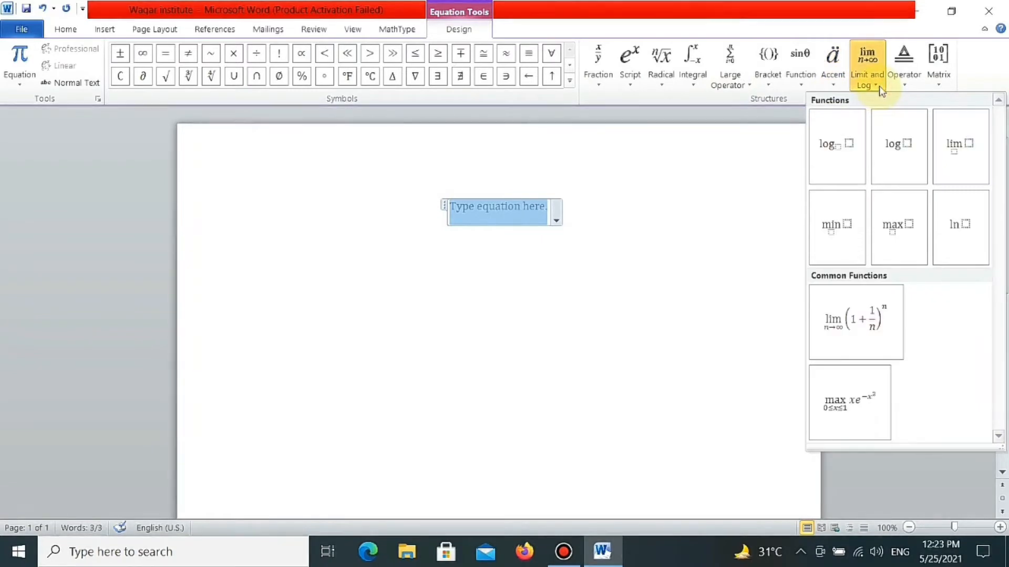
{"action": "left_click", "coordinate": [909, 86]}
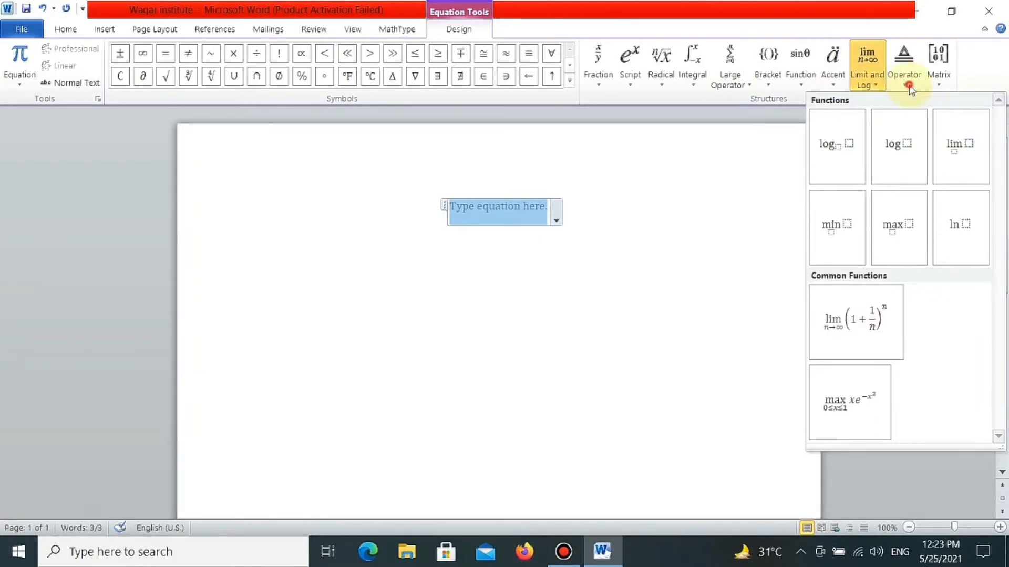
{"action": "left_click", "coordinate": [939, 86]}
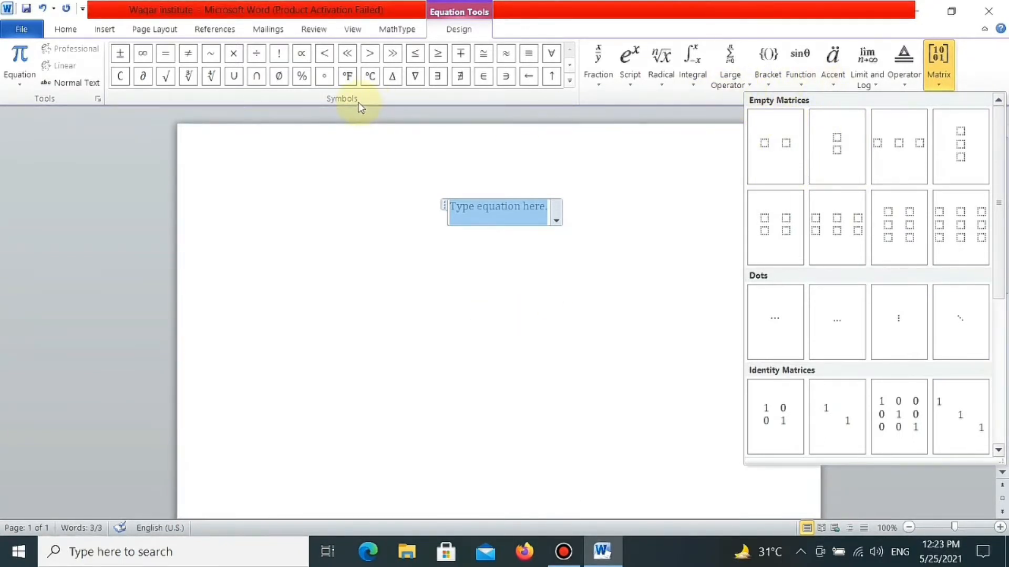
{"action": "left_click", "coordinate": [597, 189]}
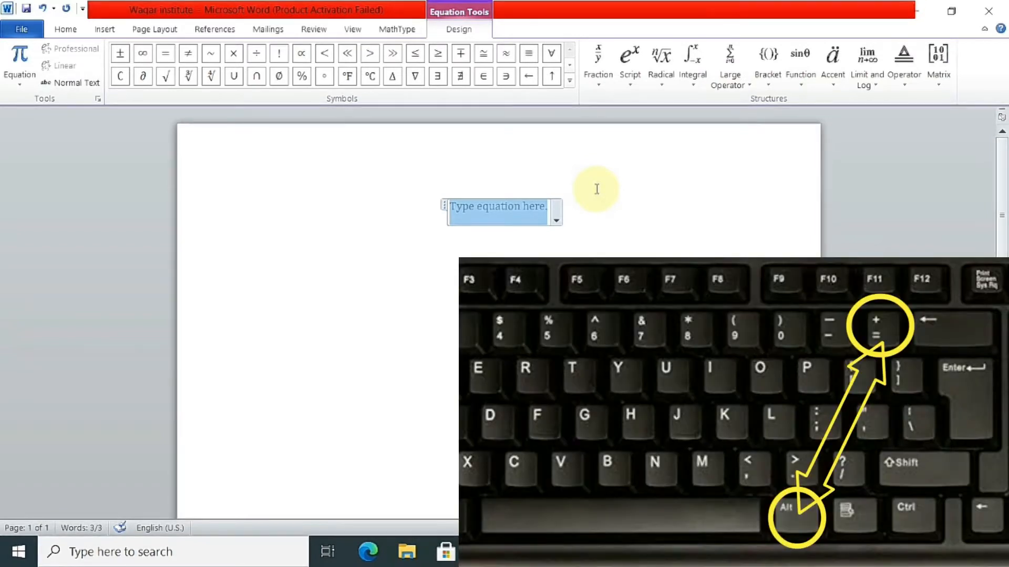
{"action": "key", "text": "BackSpace"}
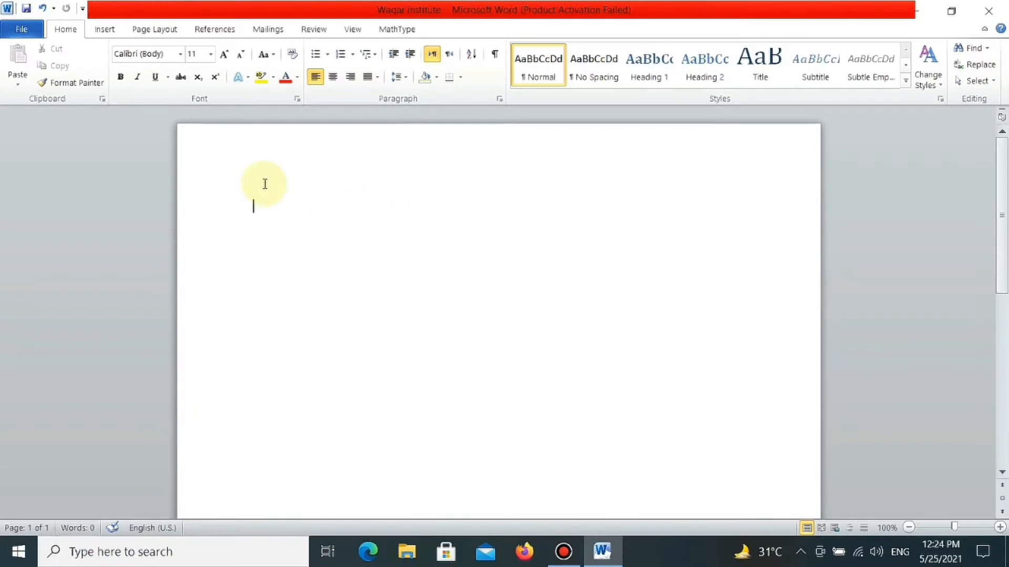
- Insert a new equation containing a stacked fraction with dy as numerator and dx as denominator
{"action": "left_click", "coordinate": [104, 30]}
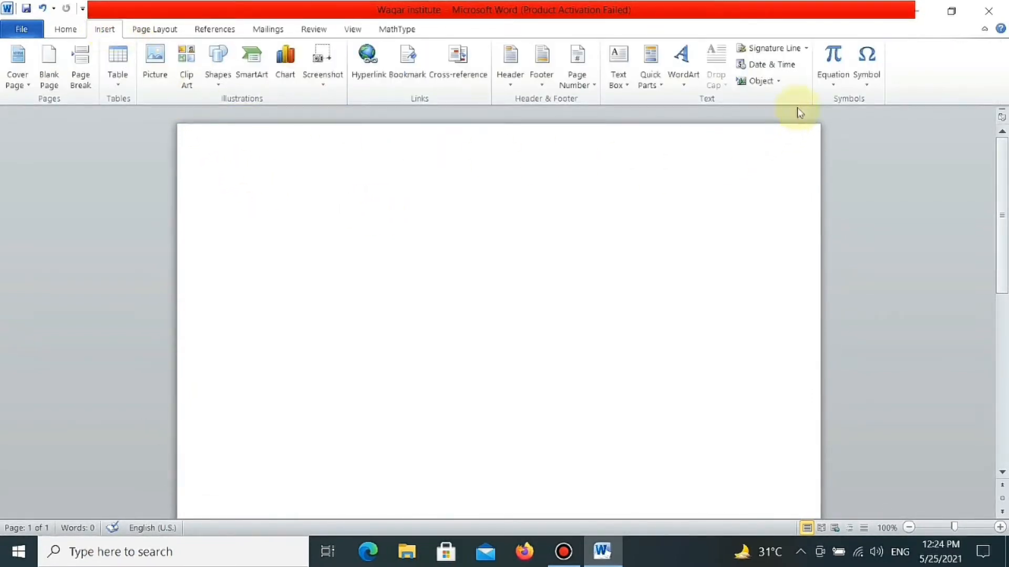
{"action": "left_click", "coordinate": [833, 63]}
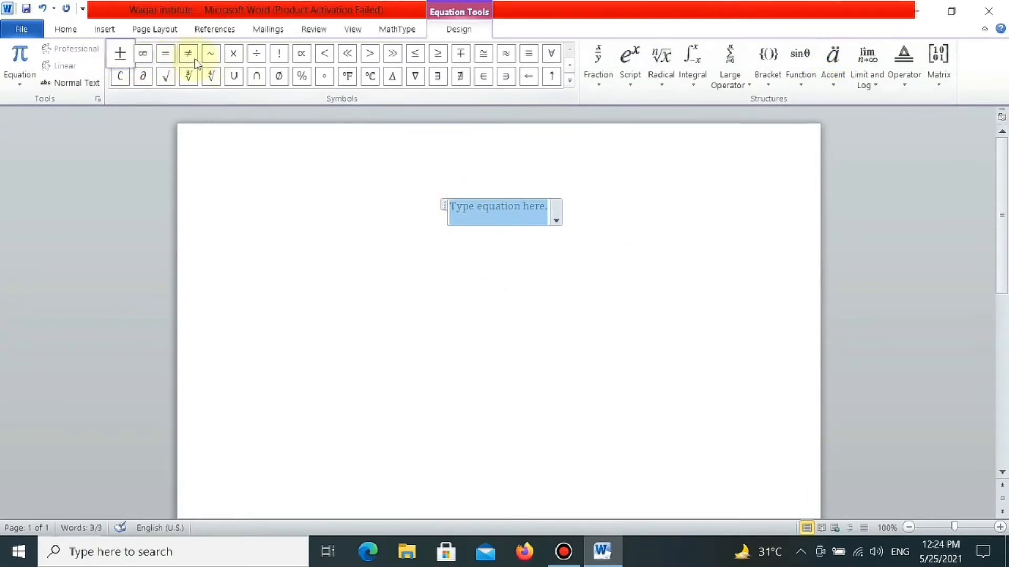
{"action": "left_click", "coordinate": [598, 78]}
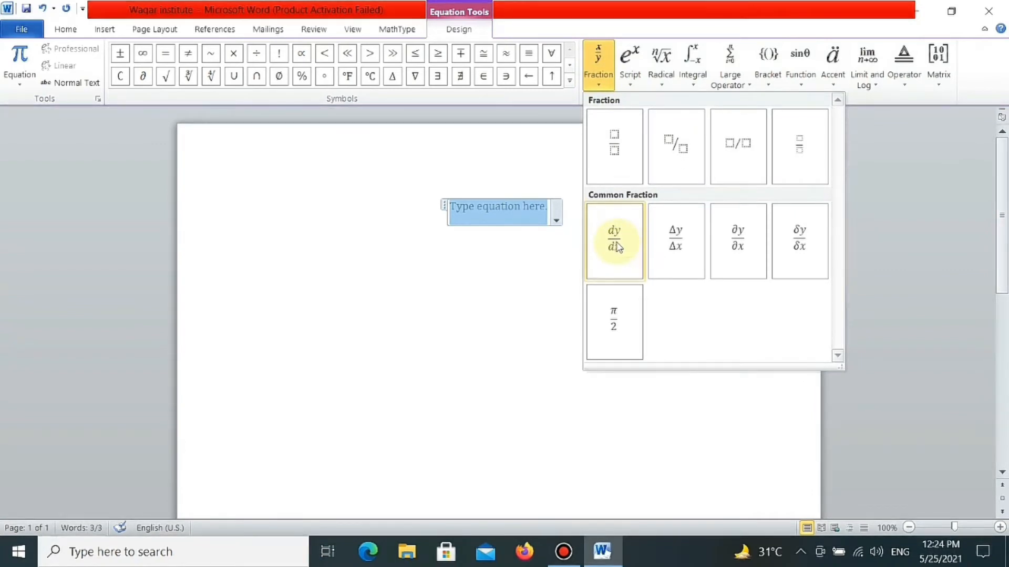
{"action": "left_click", "coordinate": [608, 140]}
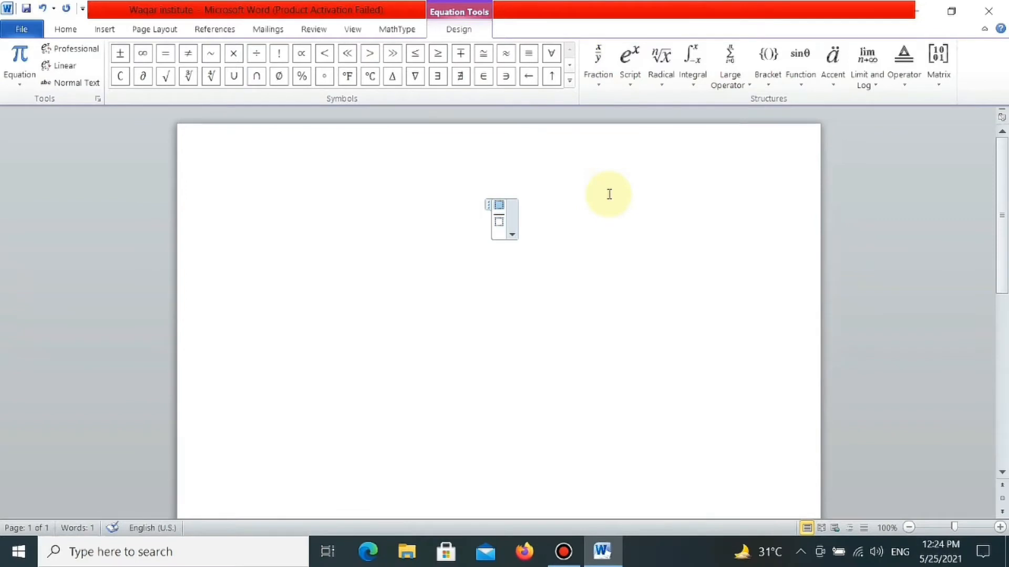
{"action": "type", "text": "dy"}
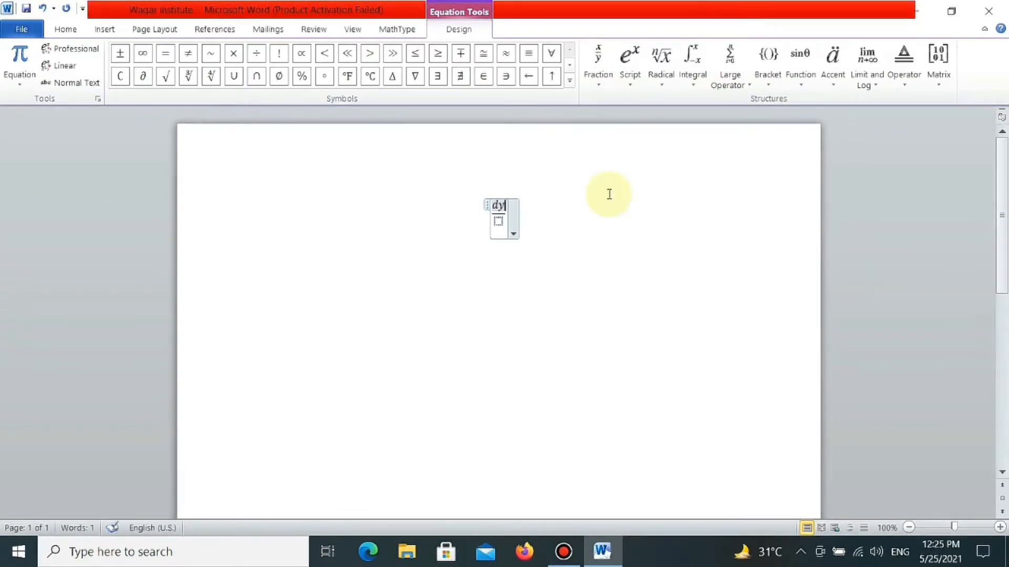
{"action": "key", "text": "Down"}
{"action": "type", "text": "dx"}
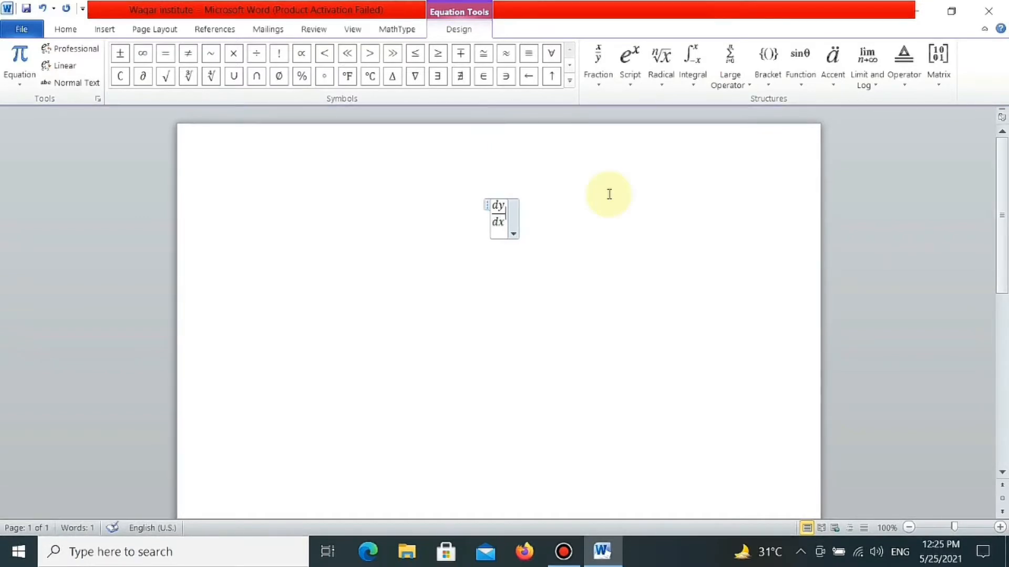
- Complete the equation after the dy/dx fraction with "= 2y + 5" and leave the equation
{"action": "key", "text": "Right"}
{"action": "type", "text": "= "}
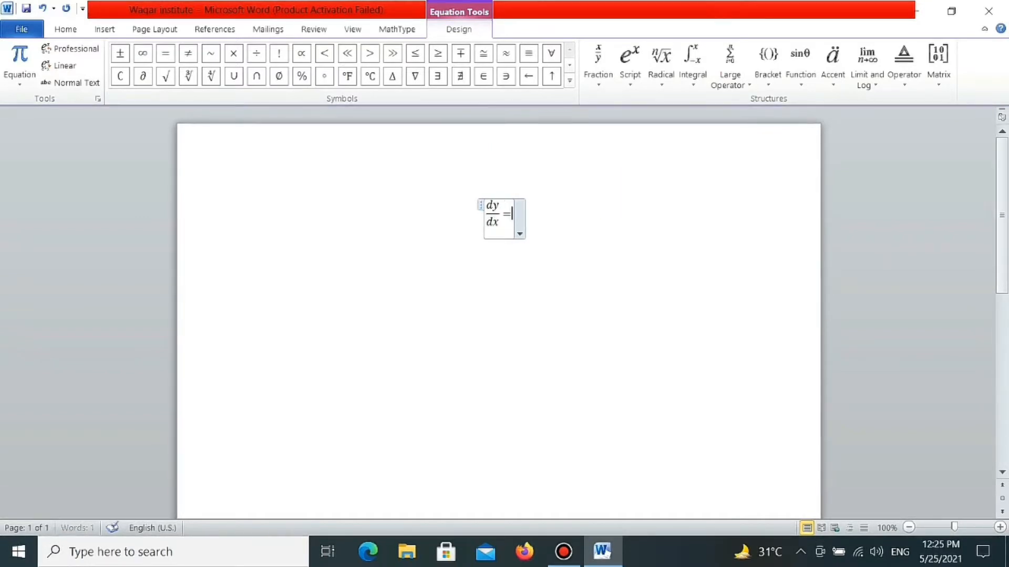
{"action": "type", "text": "2"}
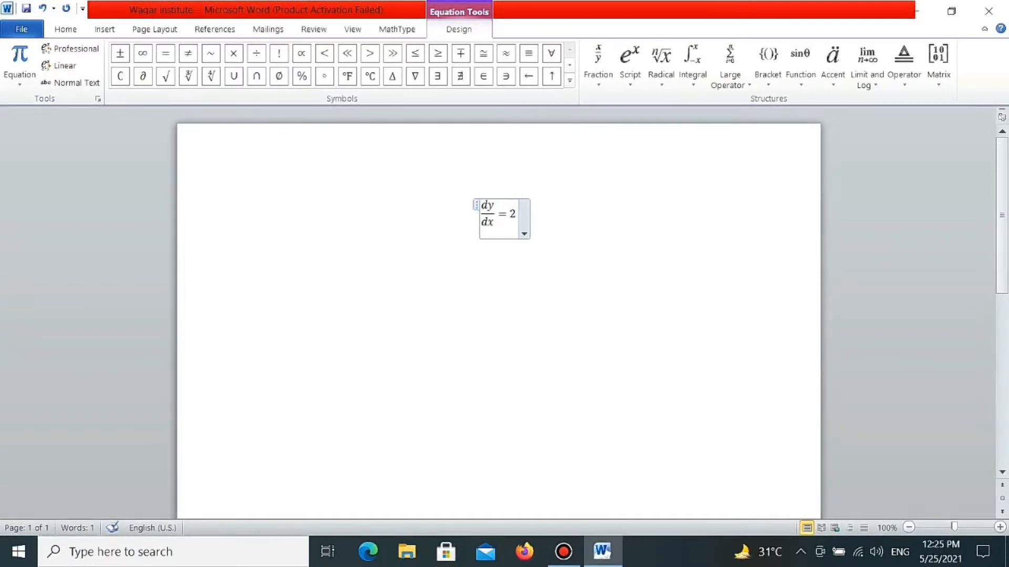
{"action": "type", "text": "y + 5"}
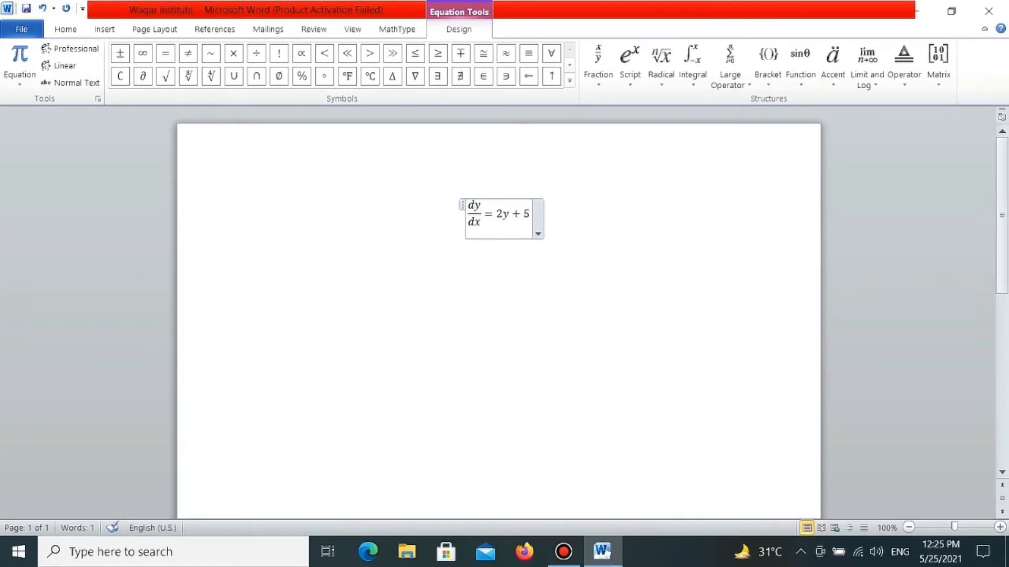
{"action": "left_click", "coordinate": [643, 242]}
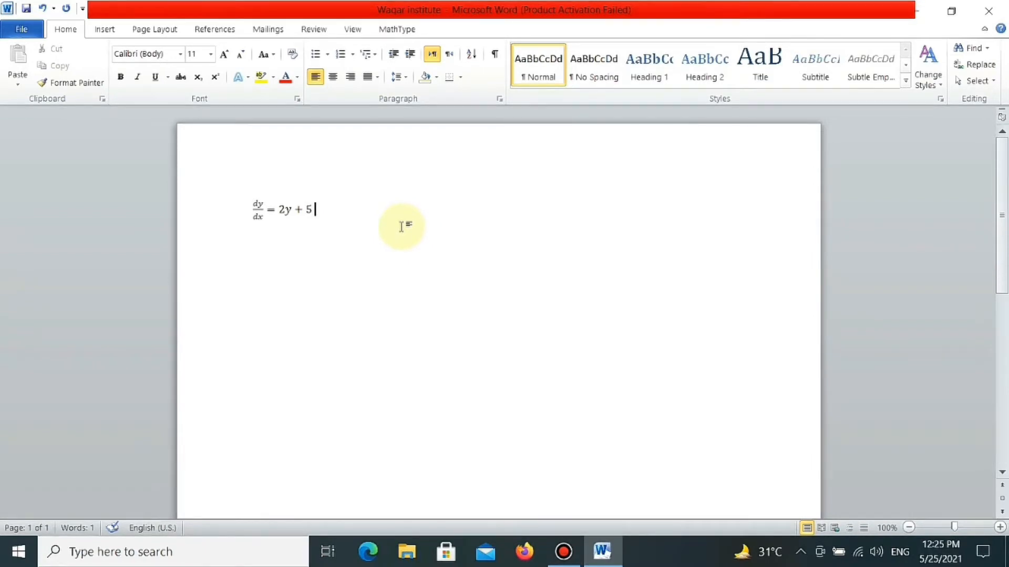
- Insert a new equation below the first one, containing a stacked fraction with ∂u as numerator and ∂x as denominator
{"action": "key", "text": "Return"}
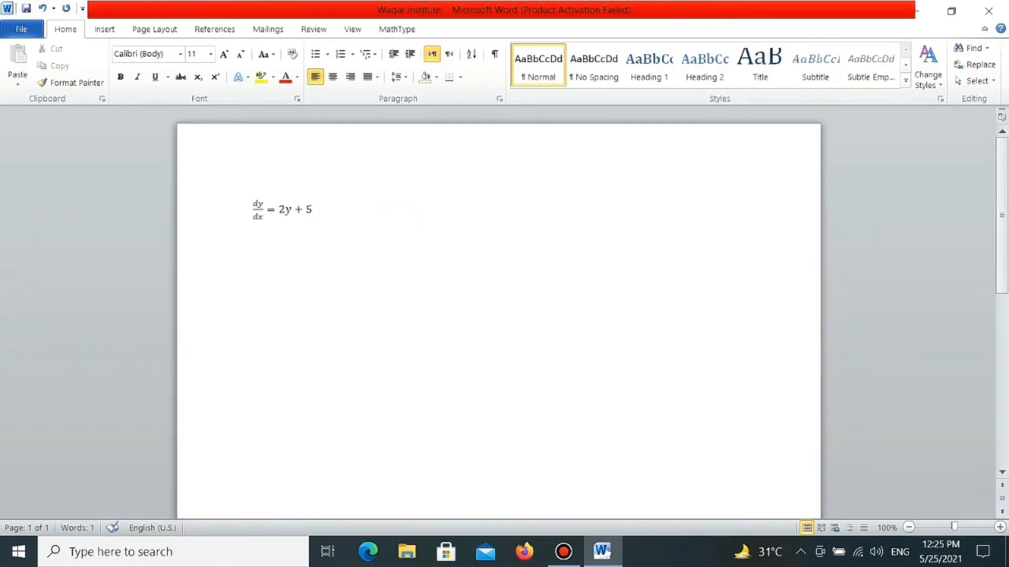
{"action": "key", "text": "alt+equal"}
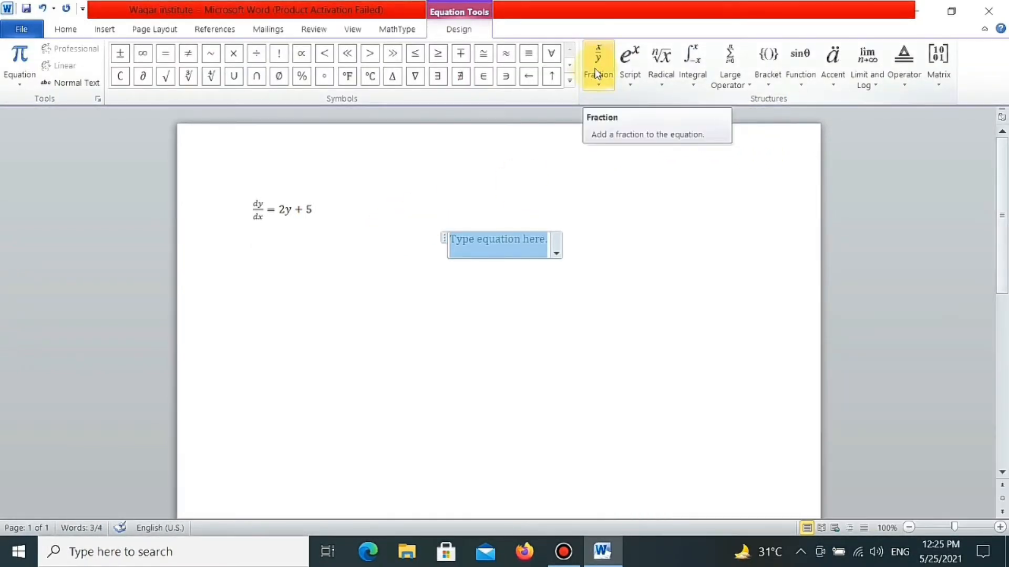
{"action": "left_click", "coordinate": [598, 73]}
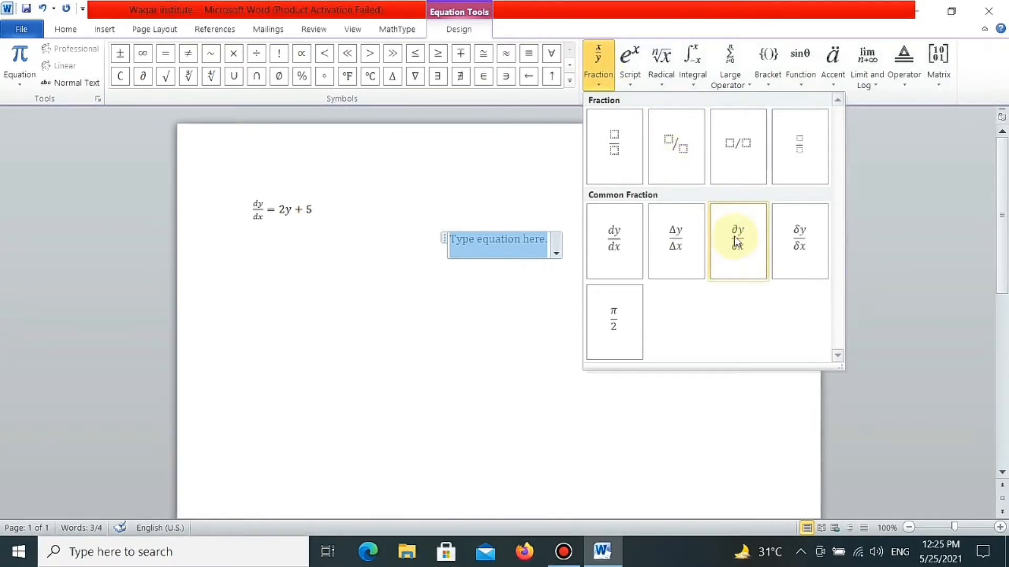
{"action": "left_click", "coordinate": [603, 153]}
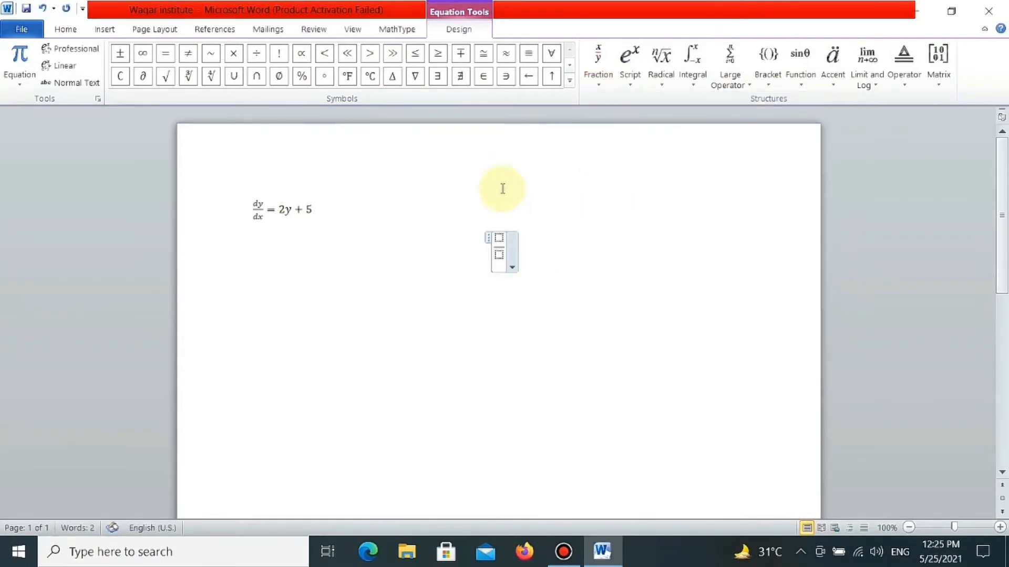
{"action": "left_click", "coordinate": [142, 75]}
{"action": "type", "text": "u"}
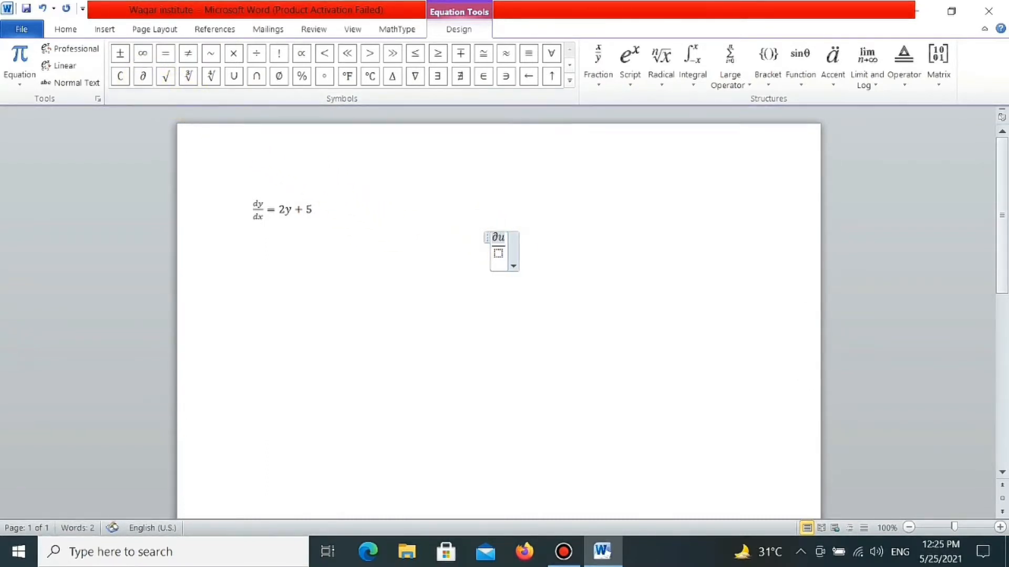
{"action": "key", "text": "Right"}
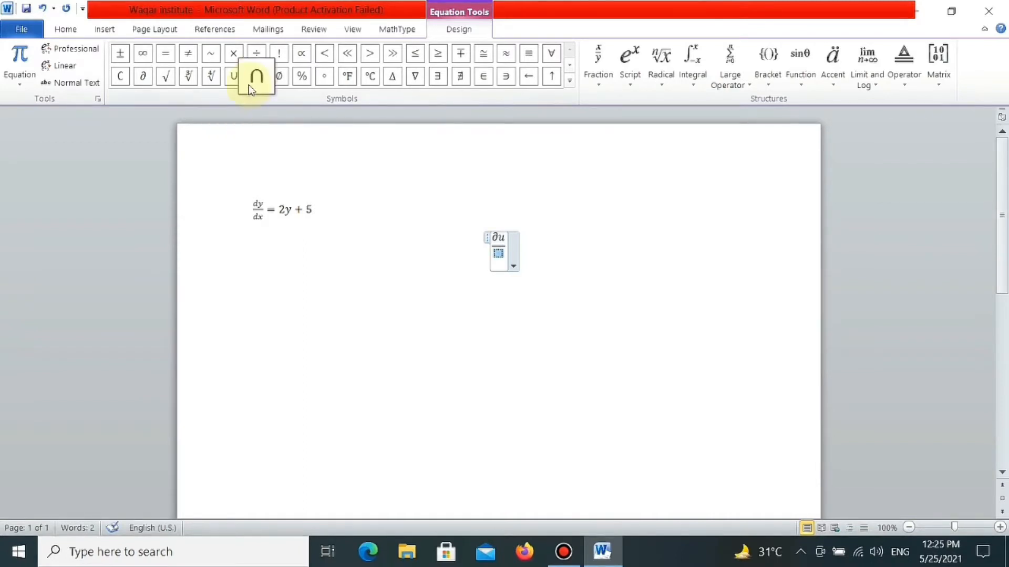
{"action": "left_click", "coordinate": [142, 76]}
{"action": "type", "text": "x"}
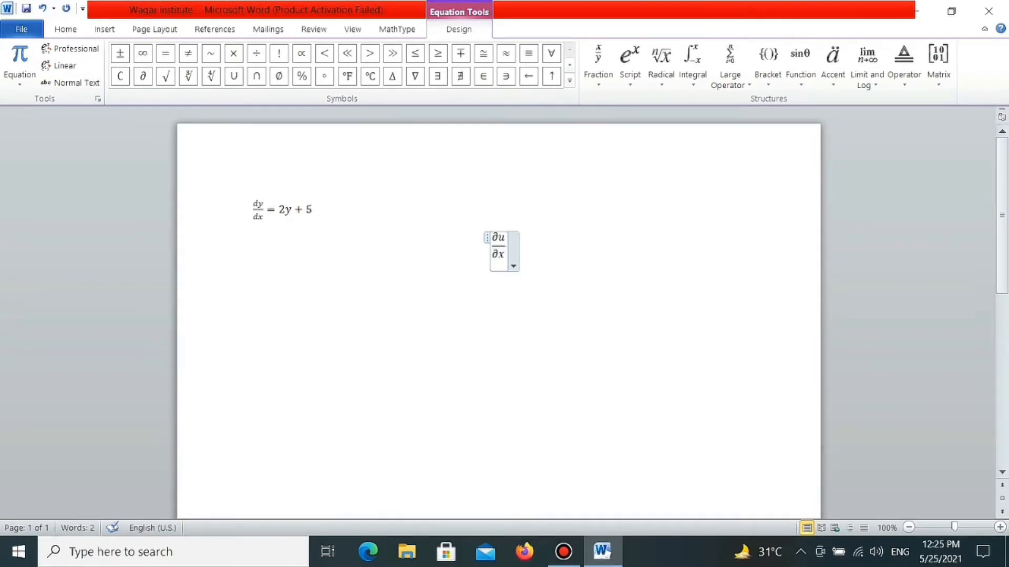
{"action": "type", "text": "+"}
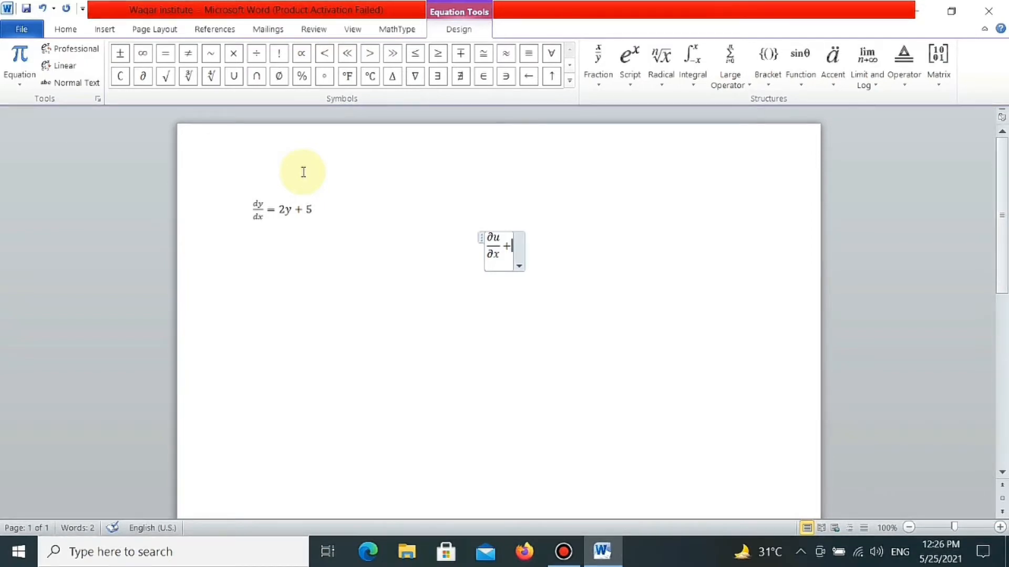
- Add a plus sign and a second stacked fraction with ∂u as numerator and ∂y as denominator to the equation
{"action": "left_click", "coordinate": [600, 71]}
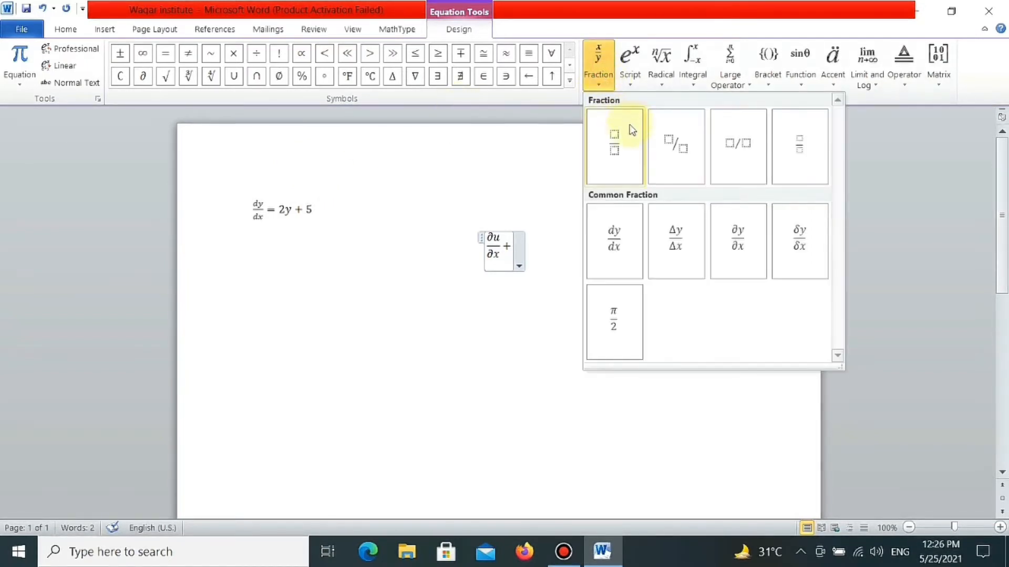
{"action": "left_click", "coordinate": [620, 140]}
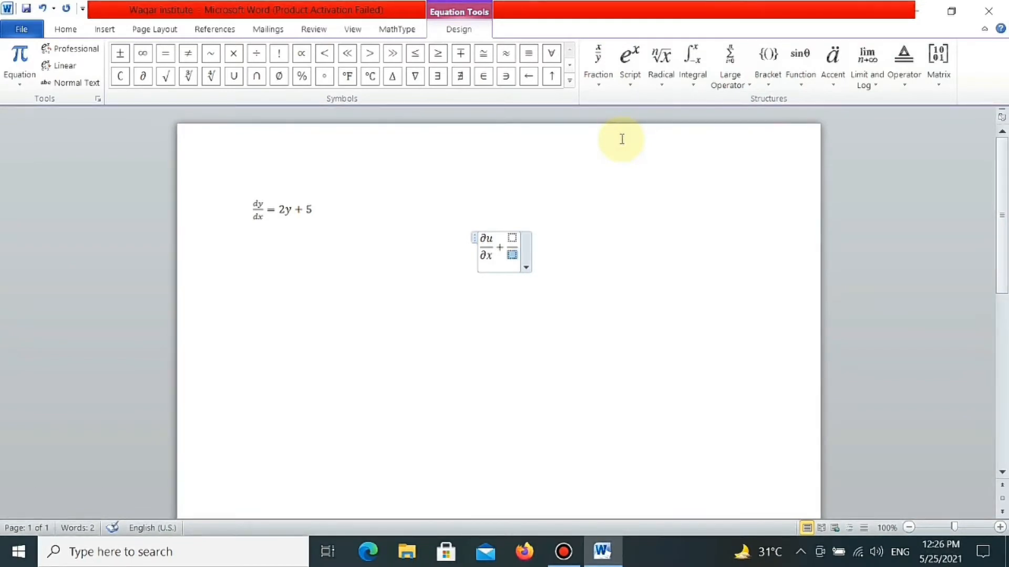
{"action": "left_click", "coordinate": [142, 76]}
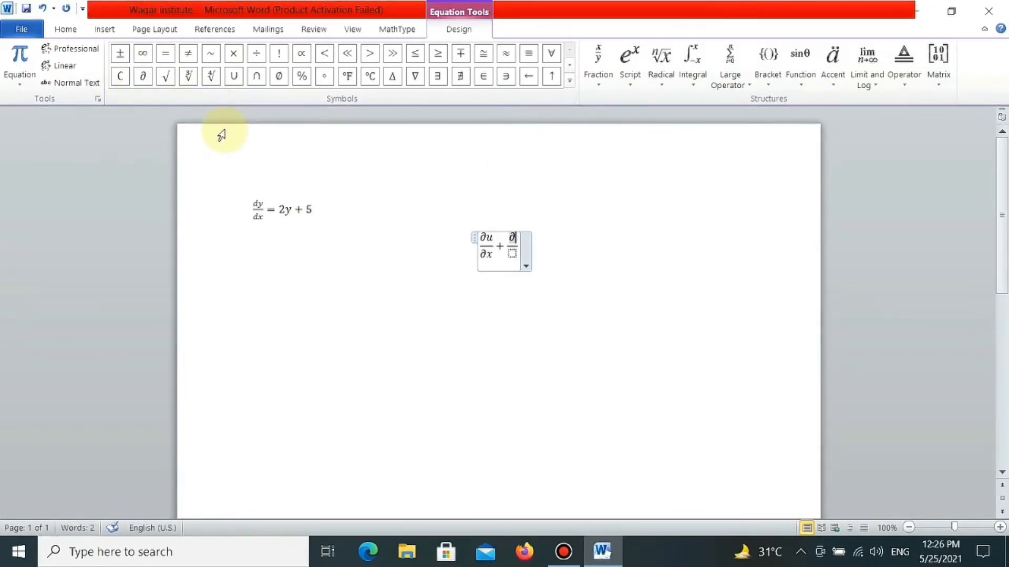
{"action": "type", "text": "u"}
{"action": "key", "text": "Down"}
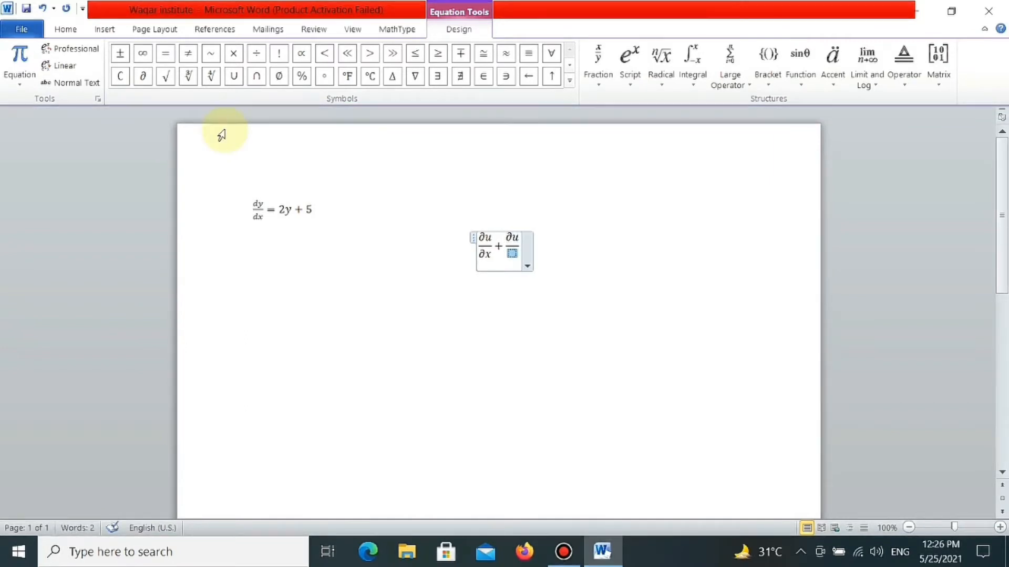
{"action": "left_click", "coordinate": [139, 80]}
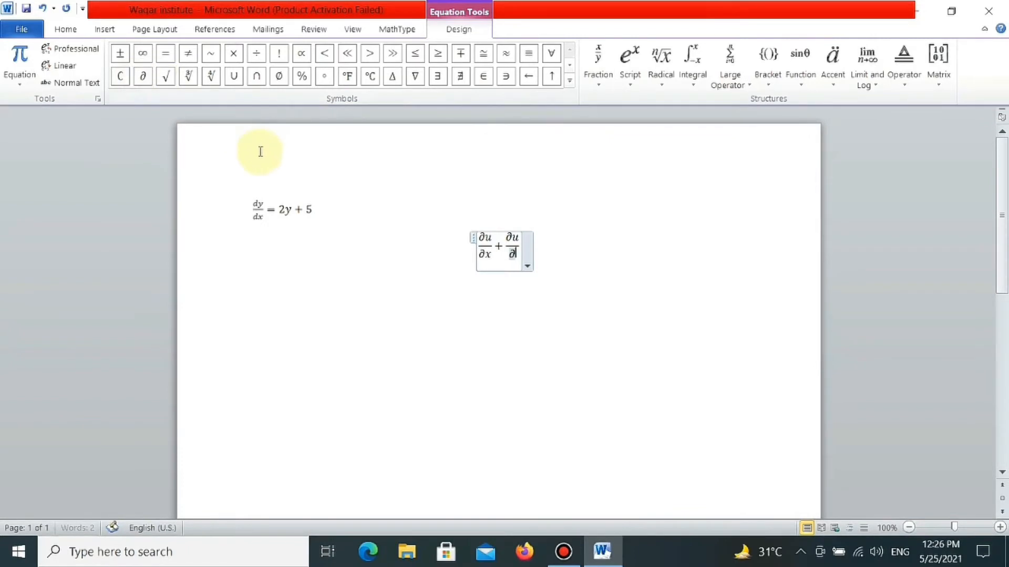
{"action": "type", "text": "y "}
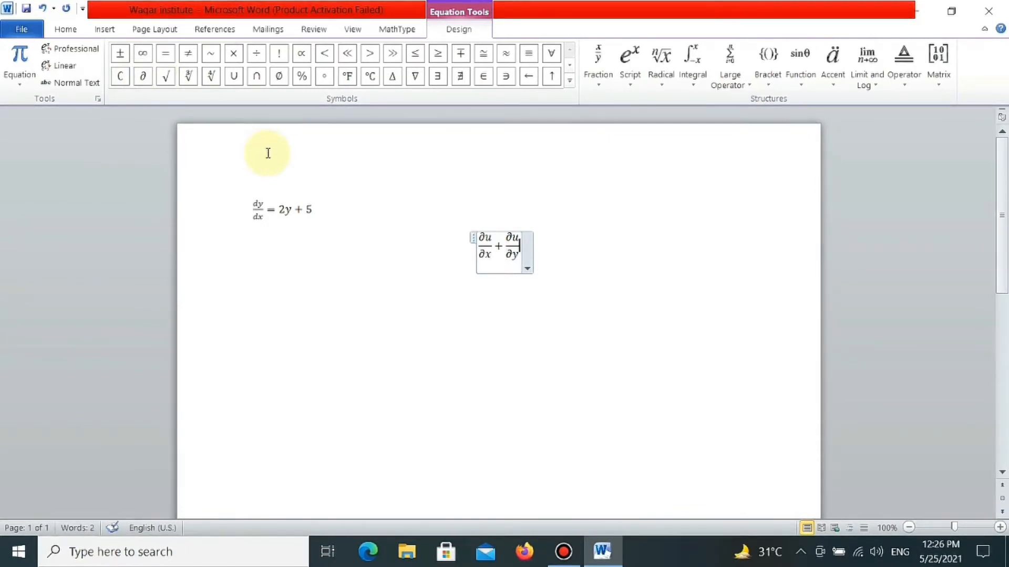
{"action": "type", "text": "= 0"}
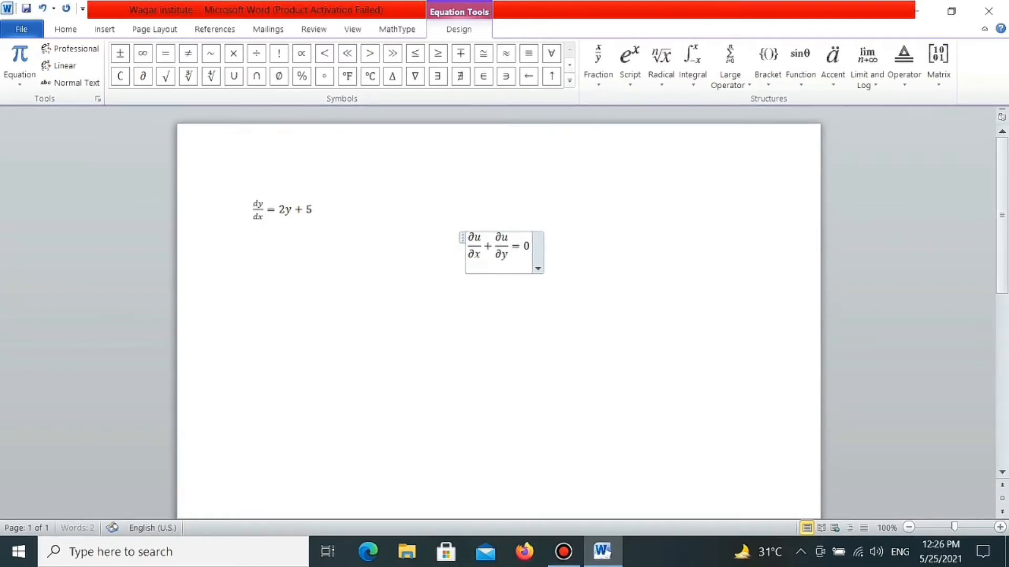
- Complete the partial derivative equation with "= 0" and align it to the left
{"action": "left_click", "coordinate": [582, 242]}
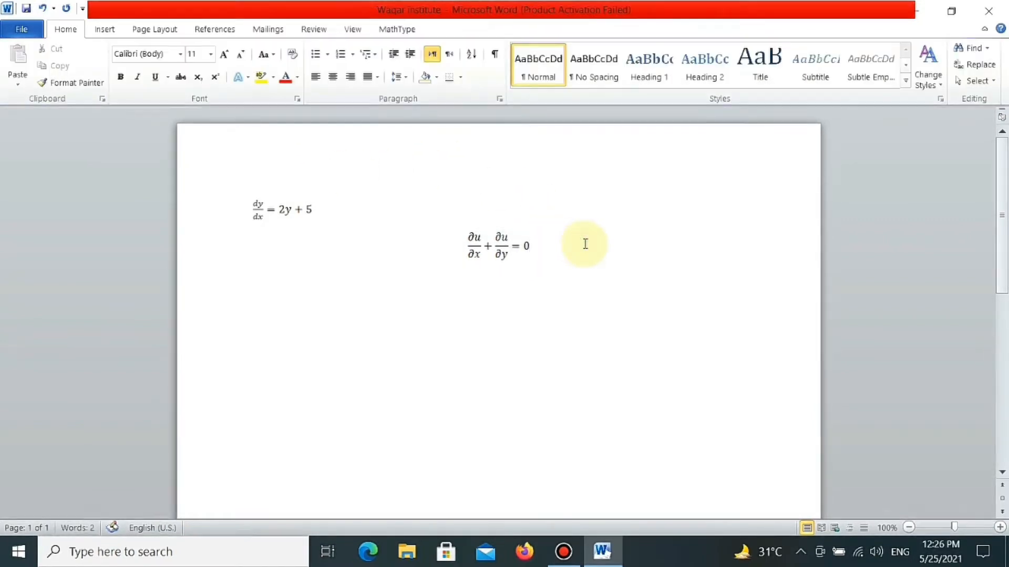
{"action": "key", "text": "ctrl+l"}
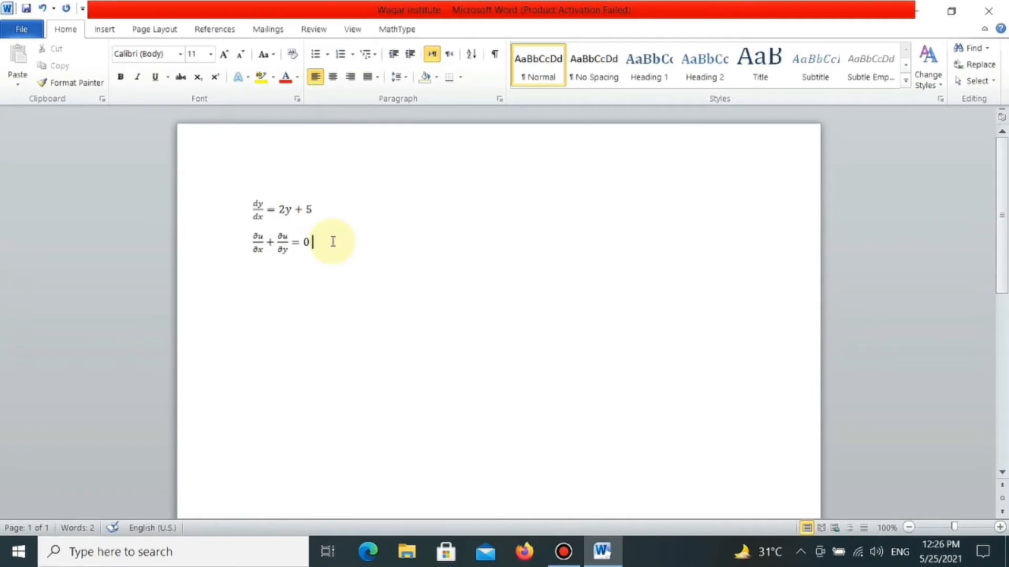
- Insert a new equation on the following line with square brackets enclosing an empty matrix of three rows and two columns
{"action": "key", "text": "Return"}
{"action": "key", "text": "alt+equal"}
{"action": "left_click", "coordinate": [940, 57]}
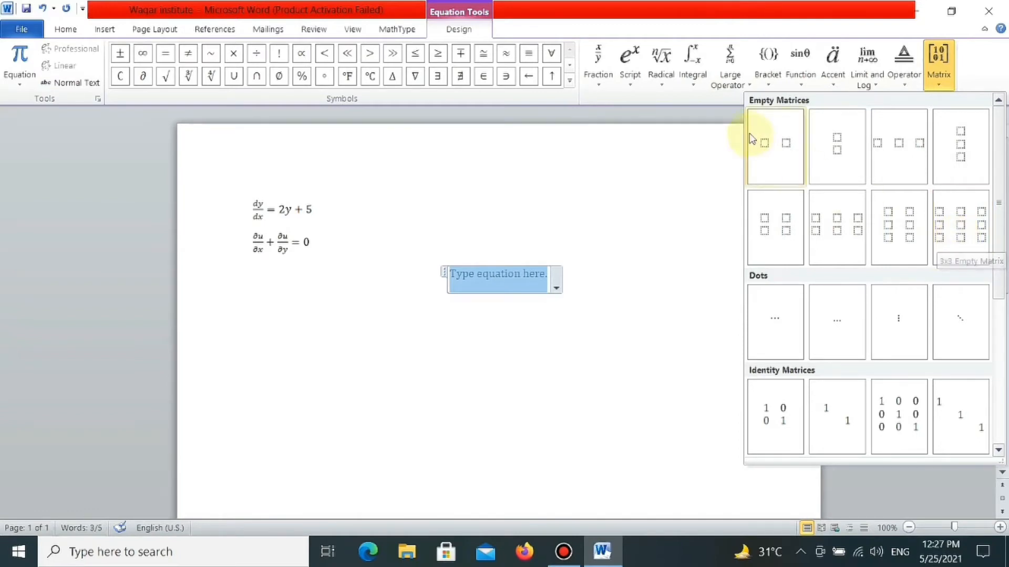
{"action": "left_click", "coordinate": [767, 63]}
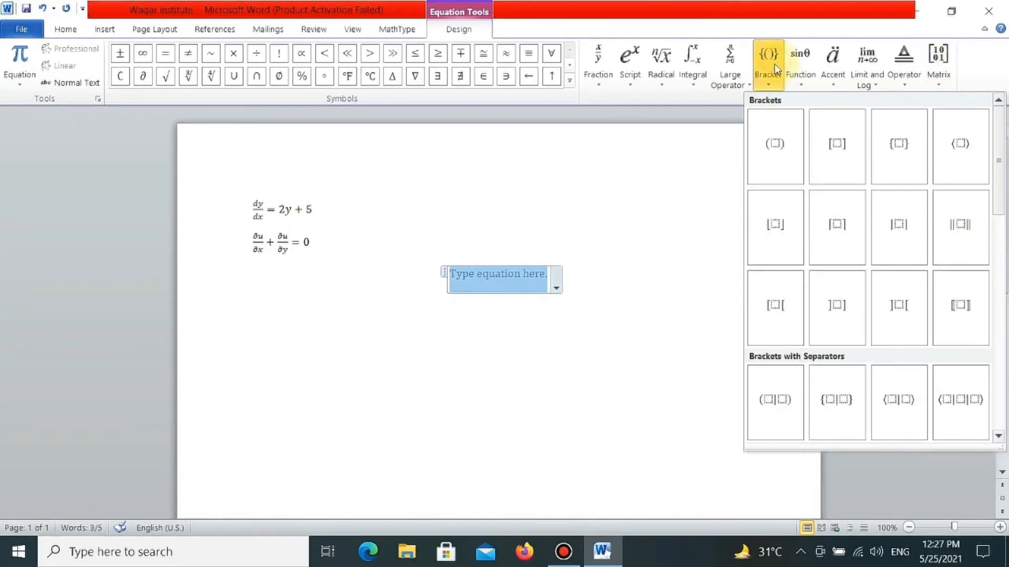
{"action": "left_click", "coordinate": [830, 157]}
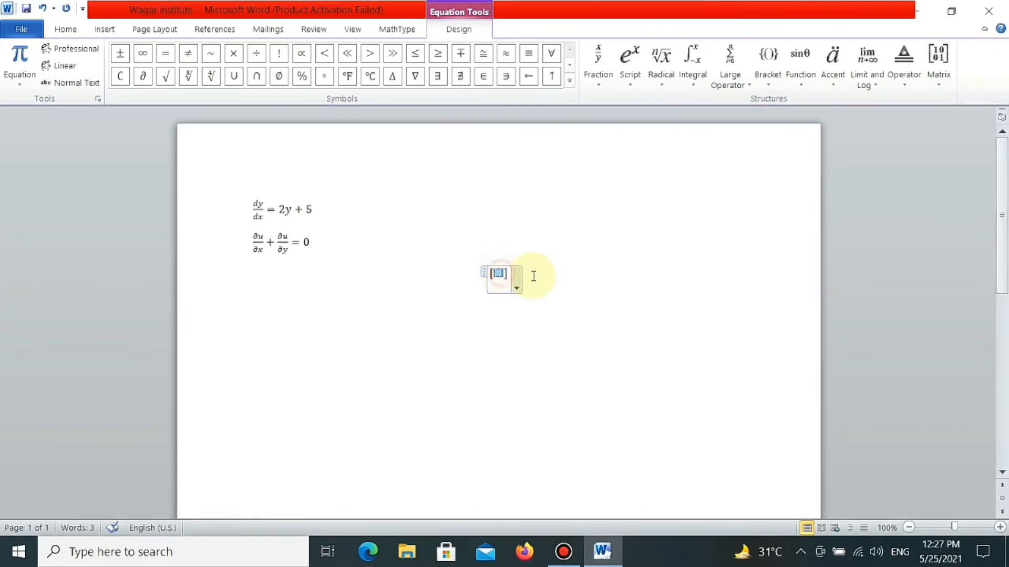
{"action": "left_click", "coordinate": [939, 68]}
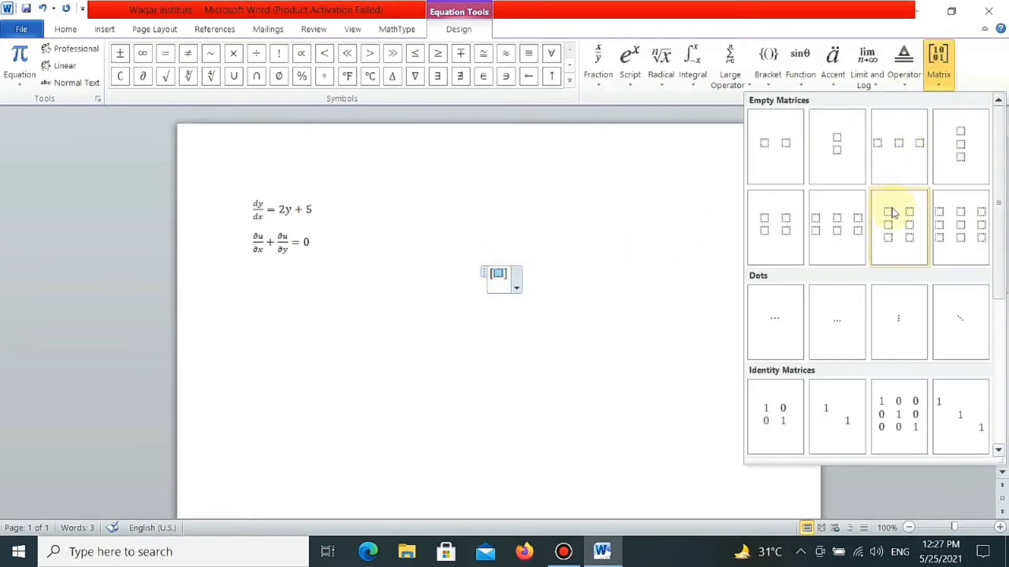
{"action": "left_click", "coordinate": [892, 226]}
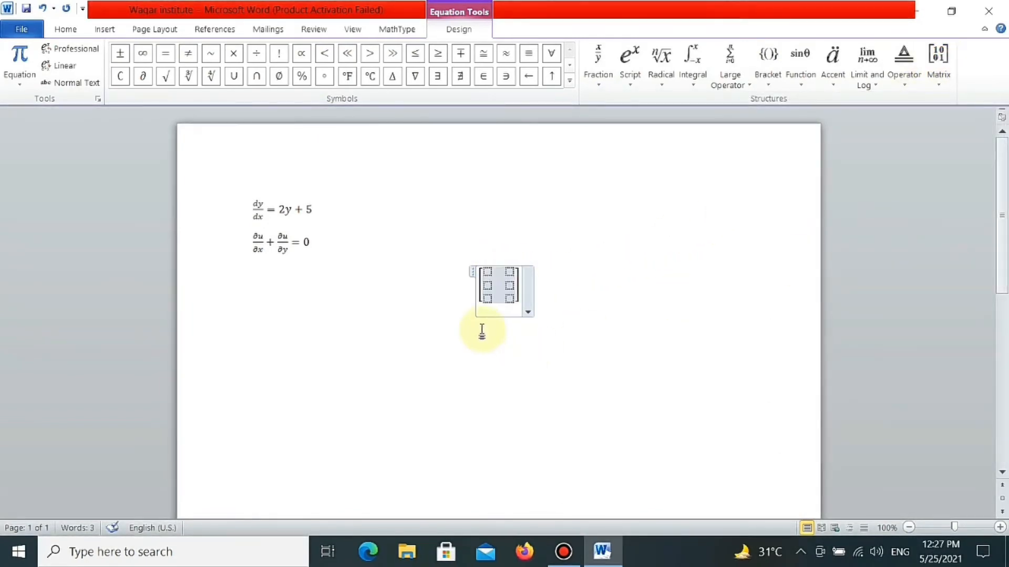
- Fill the first row of the bracketed matrix with 2 and 0
{"action": "key", "text": "Left"}
{"action": "key", "text": "Left"}
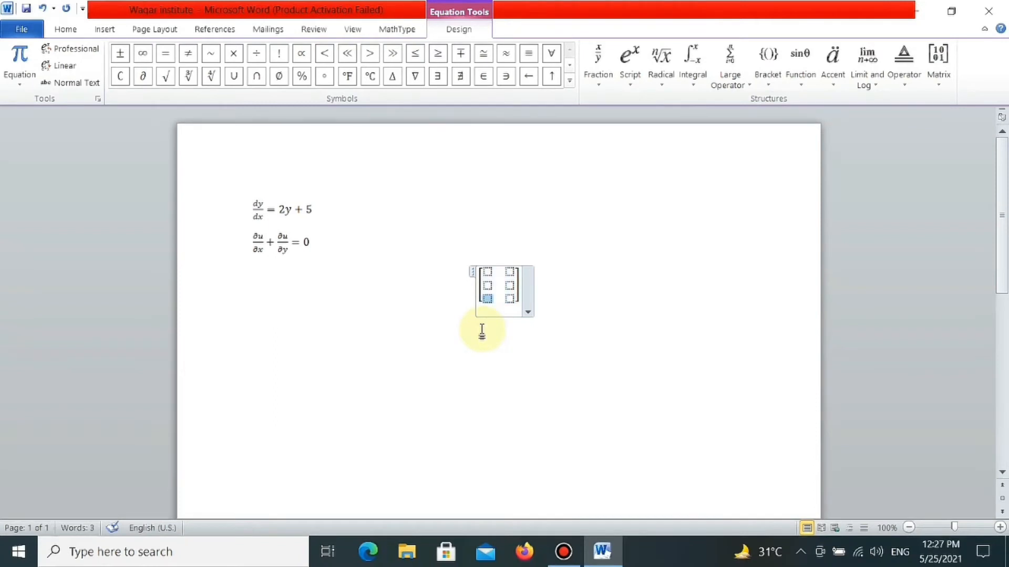
{"action": "key", "text": "Up"}
{"action": "key", "text": "Up"}
{"action": "type", "text": "2"}
{"action": "key", "text": "Right"}
{"action": "type", "text": "0"}
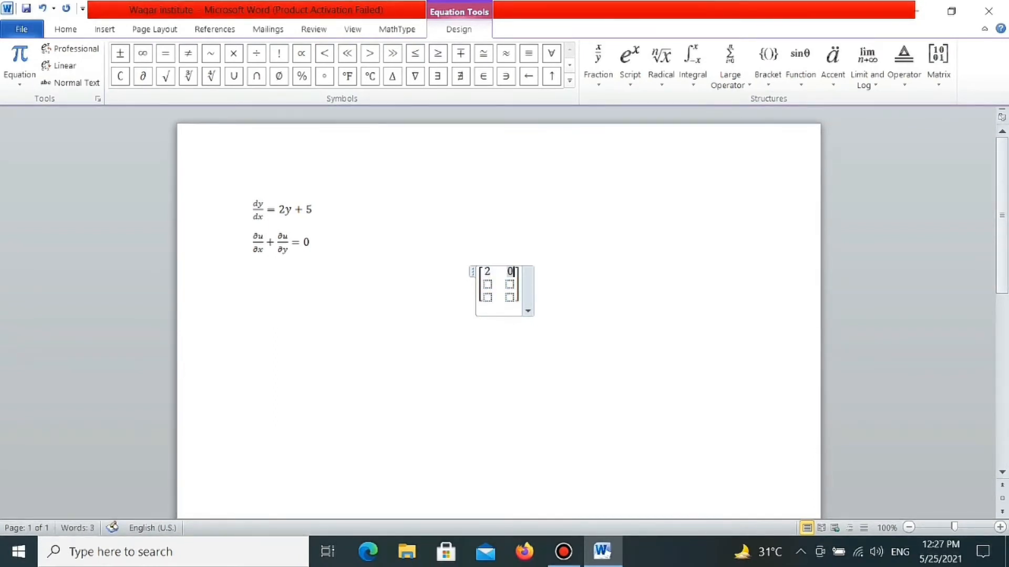
- Fill the second row of the matrix with −7 and 8
{"action": "key", "text": "Right"}
{"action": "type", "text": "-"}
{"action": "type", "text": "7"}
{"action": "key", "text": "Right"}
{"action": "type", "text": "8"}
{"action": "key", "text": "Right"}
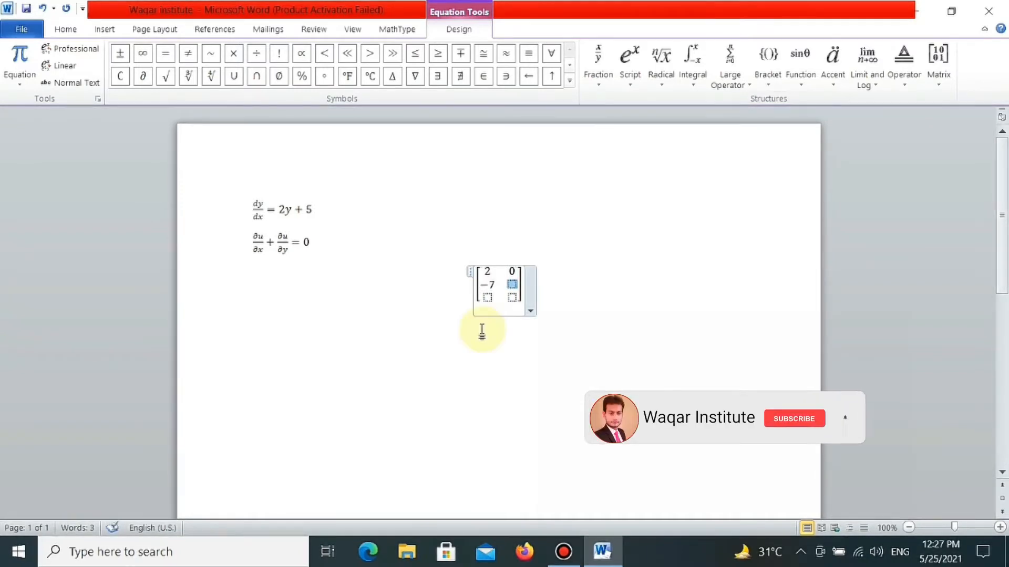
- Fill the third row of the matrix with 5 and −4, and align the matrix equation to the left
{"action": "type", "text": "5"}
{"action": "key", "text": "Right"}
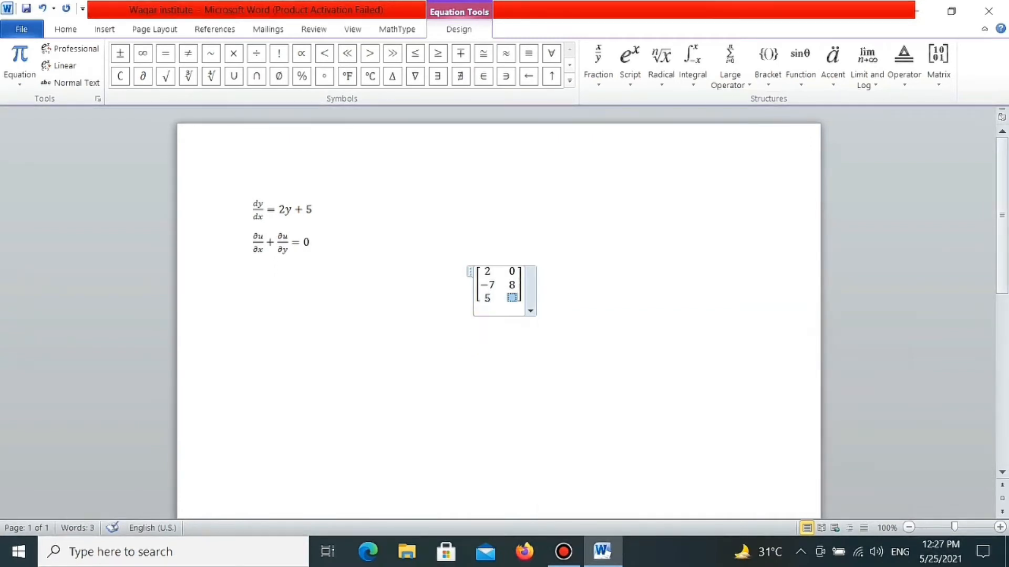
{"action": "type", "text": "-4"}
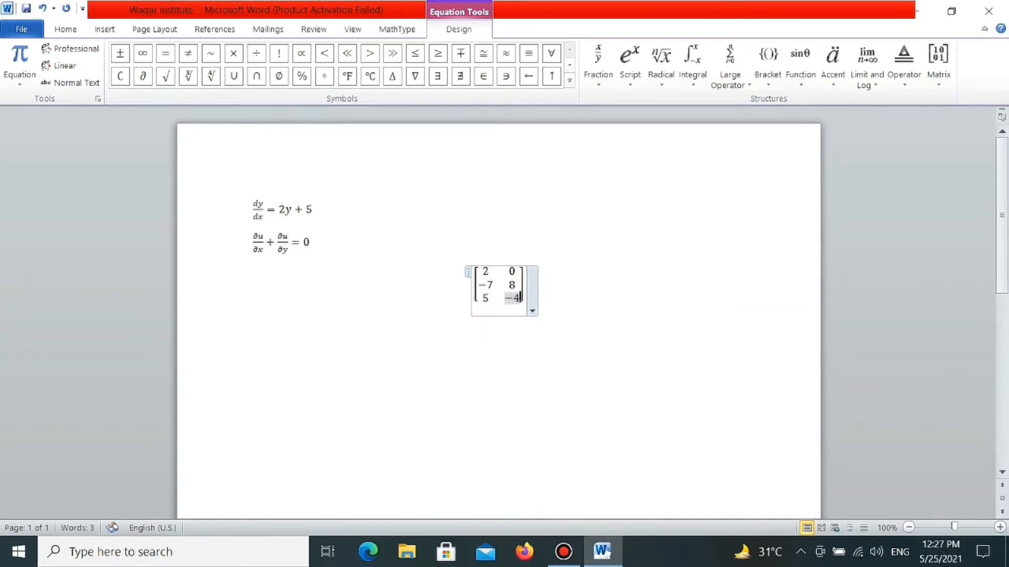
{"action": "left_click", "coordinate": [559, 292]}
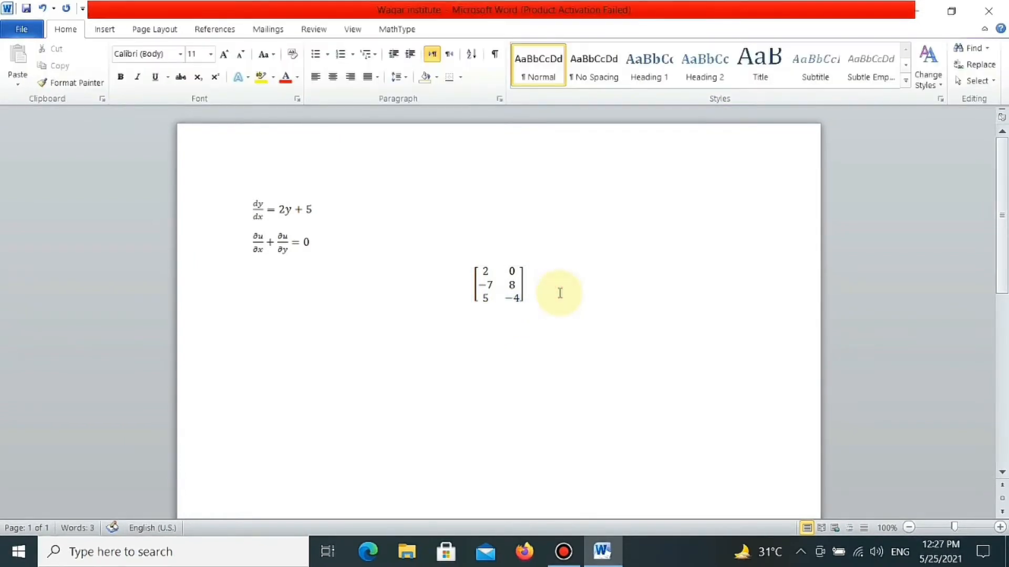
{"action": "key", "text": "ctrl+l"}
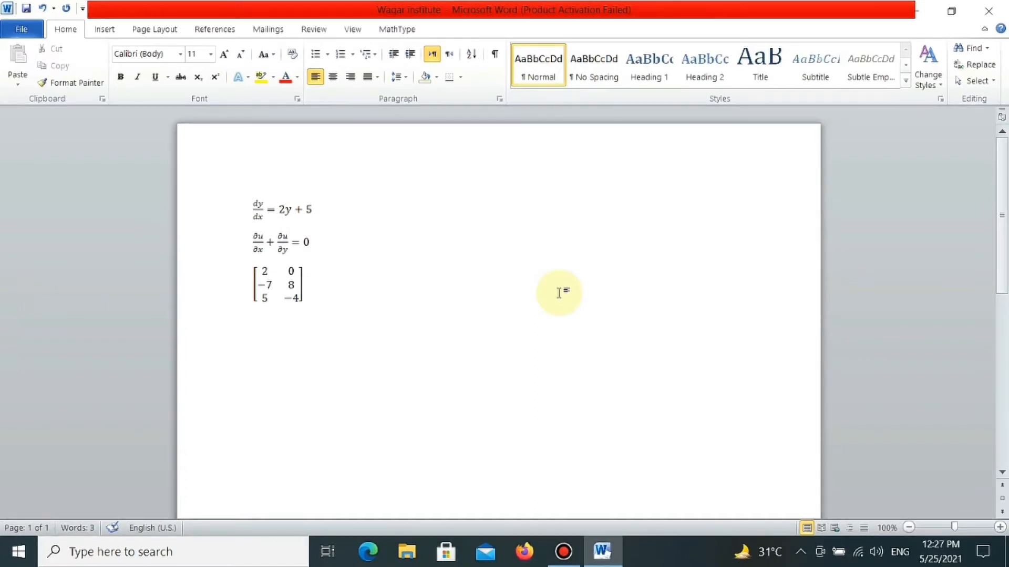
- Insert a new equation below the matrix with a superscript structure reading c to the power 5, and leave the equation
{"action": "key", "text": "Return"}
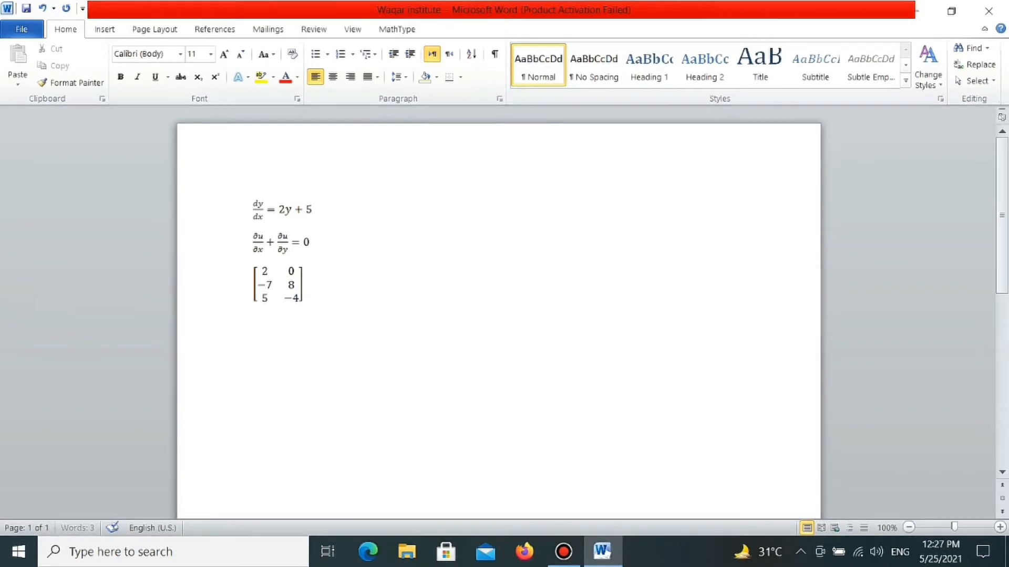
{"action": "key", "text": "alt+equal"}
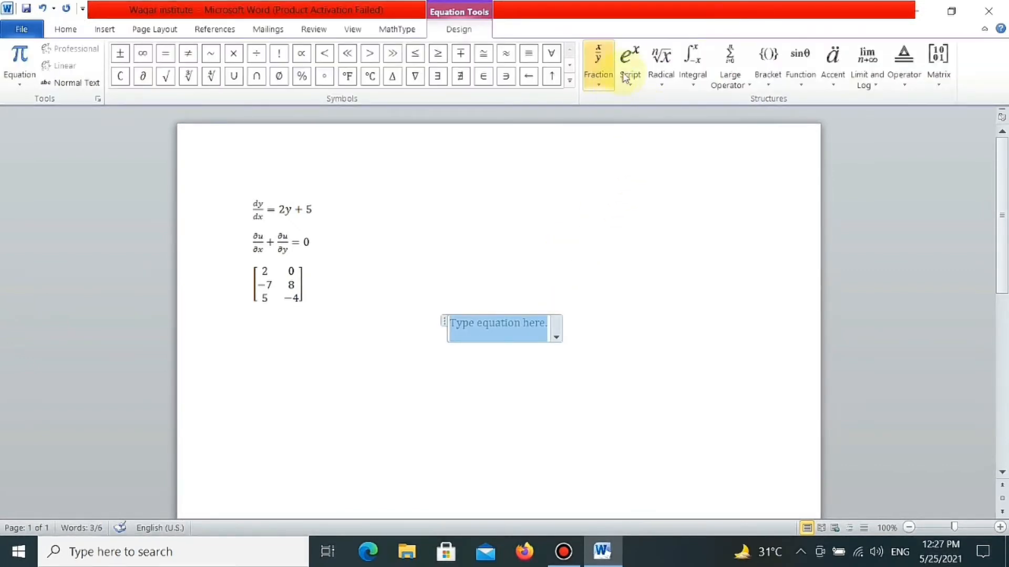
{"action": "left_click", "coordinate": [628, 72]}
{"action": "left_click", "coordinate": [646, 144]}
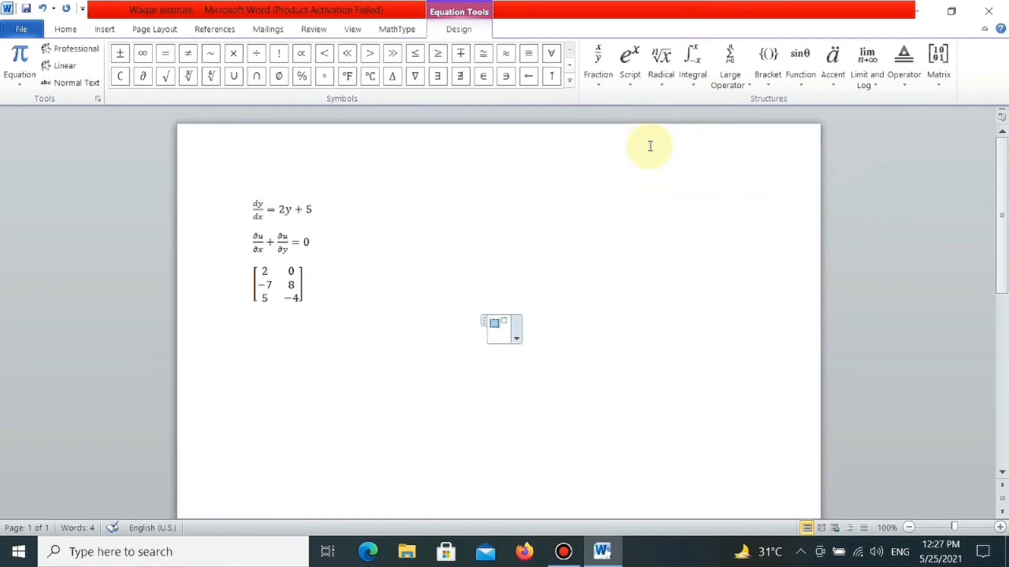
{"action": "type", "text": "c"}
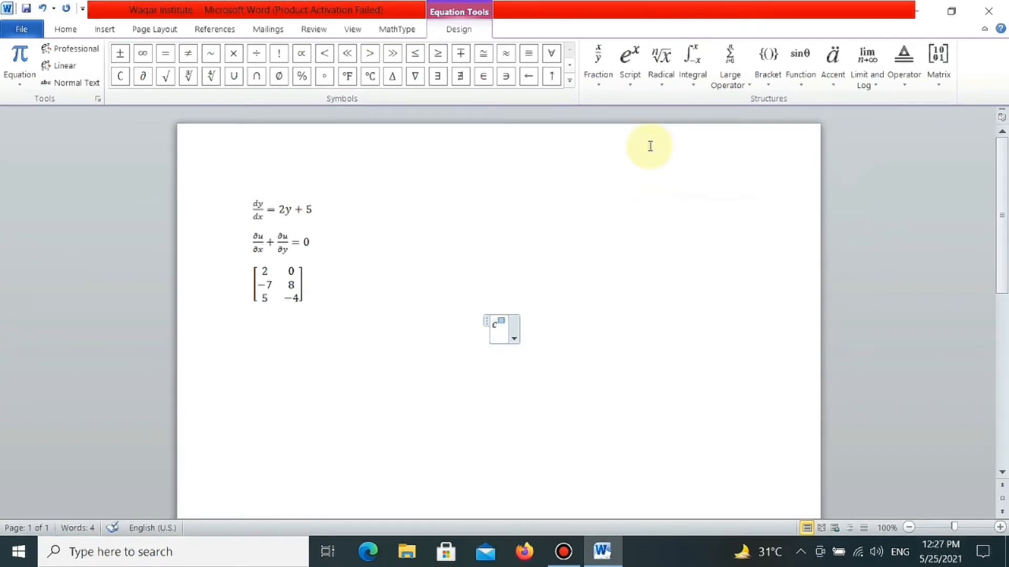
{"action": "type", "text": "5"}
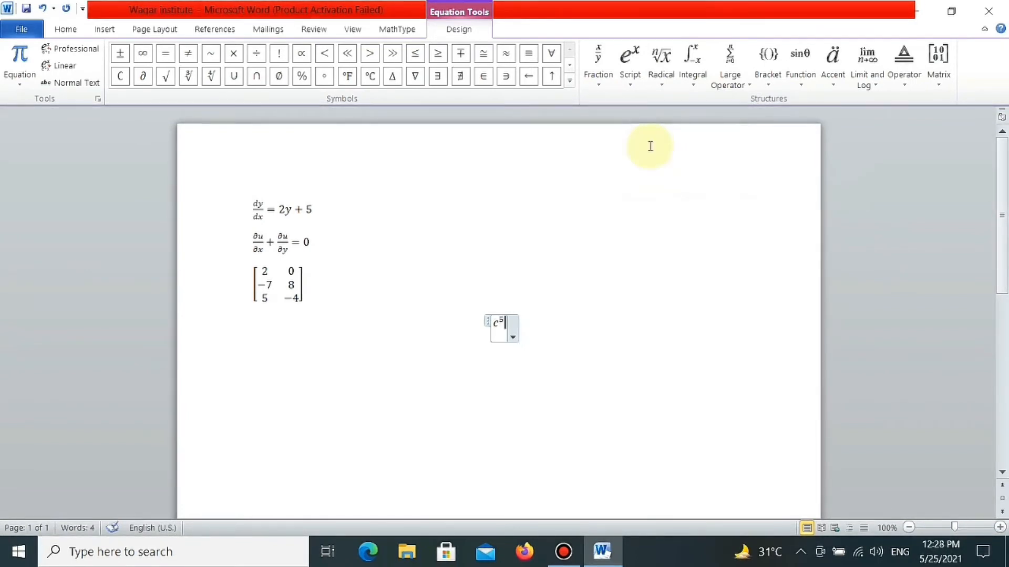
{"action": "key", "text": "Right"}
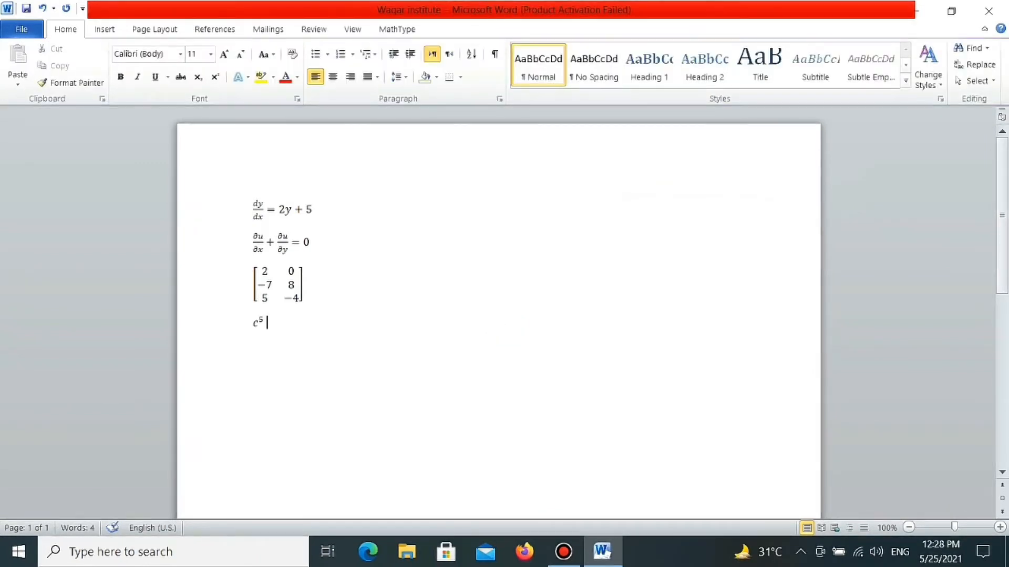
- Insert a new equation on the line below c⁵ containing a single integral structure with upper and lower limits
{"action": "key", "text": "Return"}
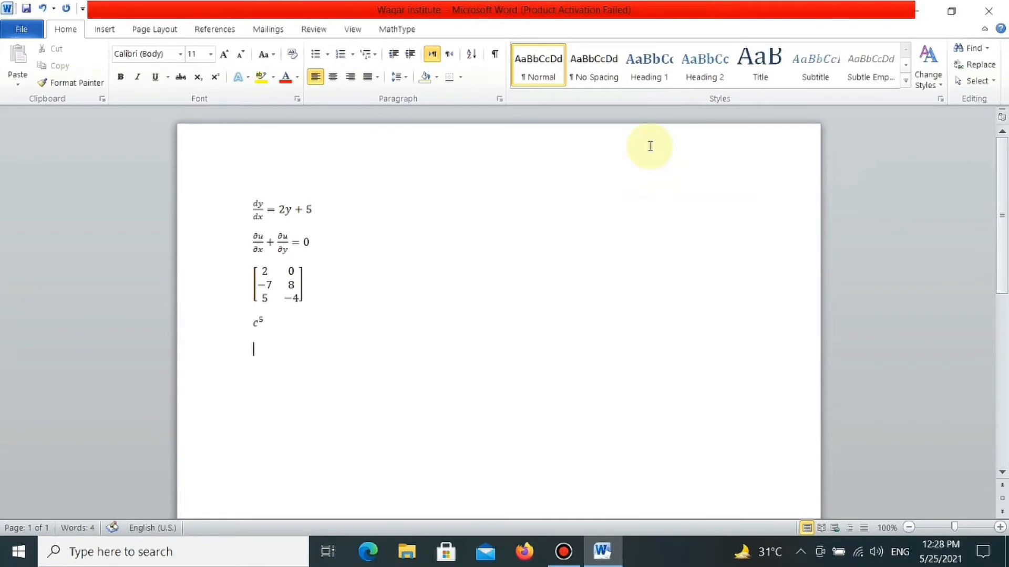
{"action": "key", "text": "alt+equal"}
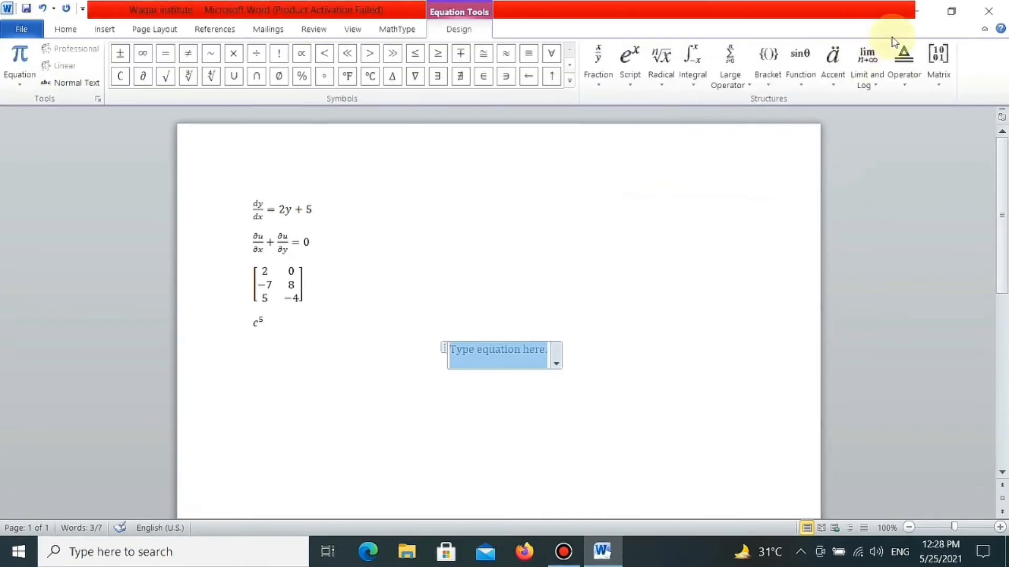
{"action": "left_click", "coordinate": [692, 61]}
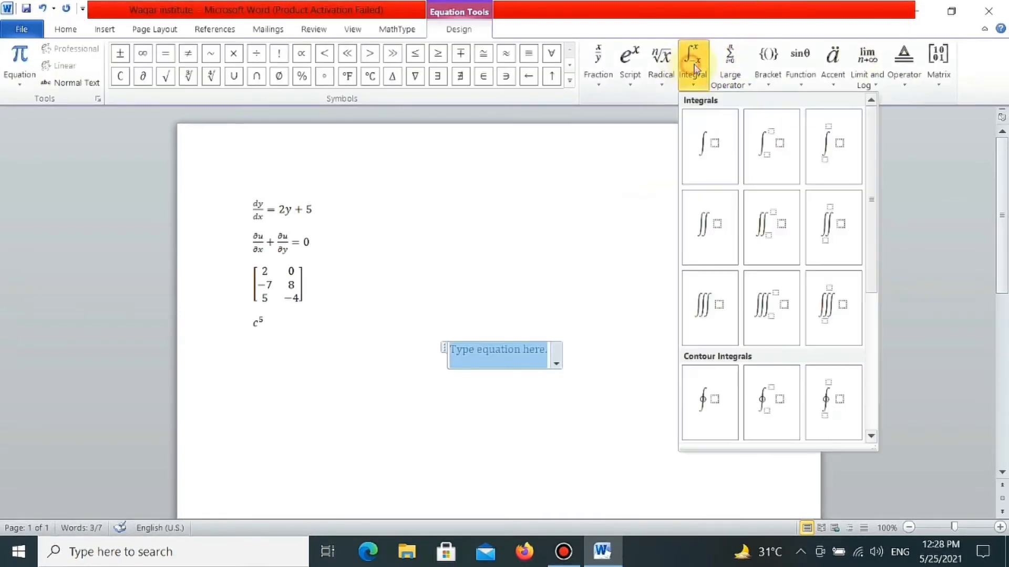
{"action": "left_click", "coordinate": [772, 142]}
- Set the integral's lower limit to 0 and its upper limit to 4
{"action": "key", "text": "Left"}
{"action": "key", "text": "Left"}
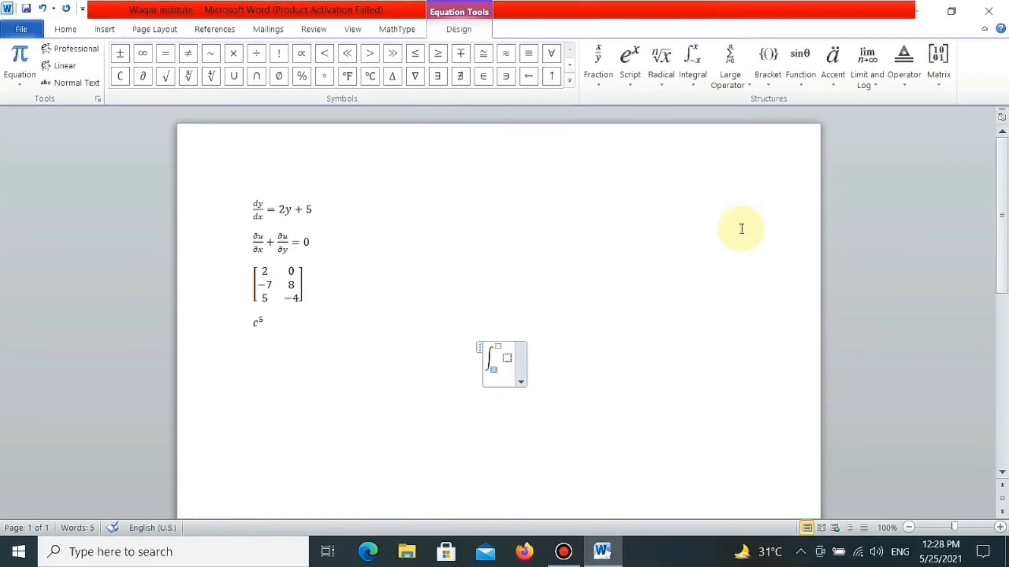
{"action": "type", "text": "0"}
{"action": "key", "text": "Right"}
{"action": "type", "text": "4"}
{"action": "key", "text": "Right"}
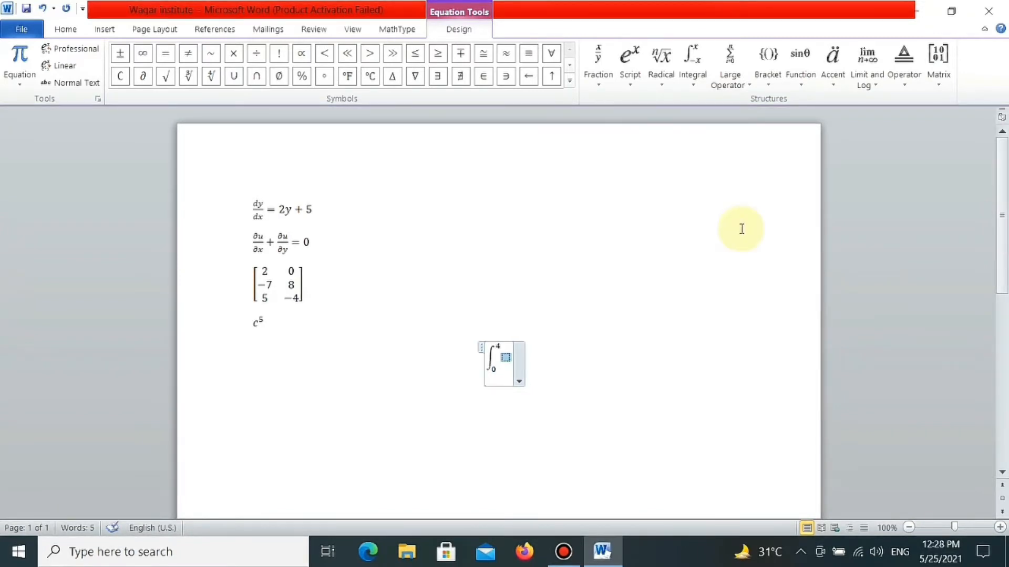
- Enter sinθ dθ as the integrand using the theta symbol, and leave the equation
{"action": "type", "text": "sin"}
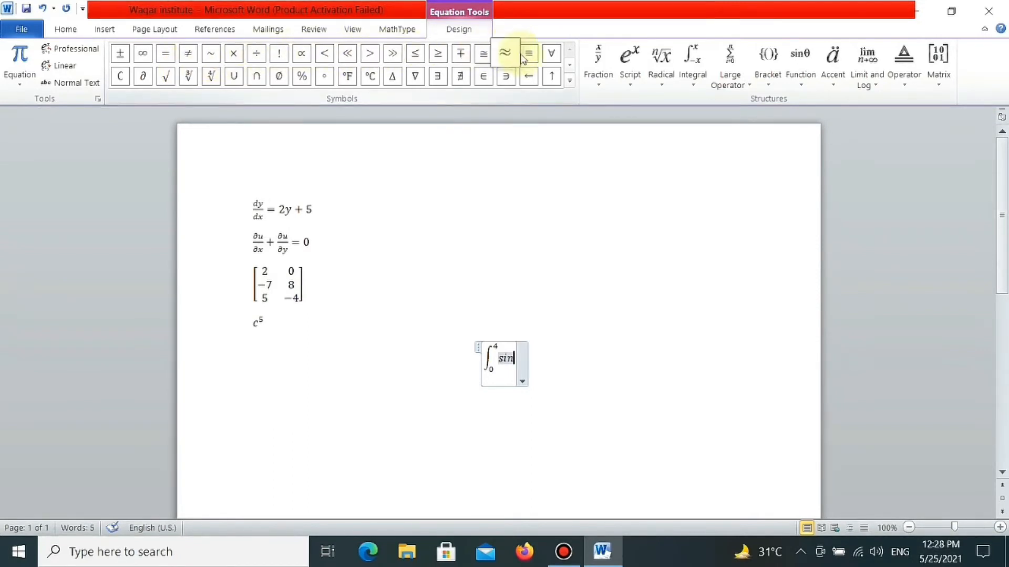
{"action": "left_click", "coordinate": [571, 70]}
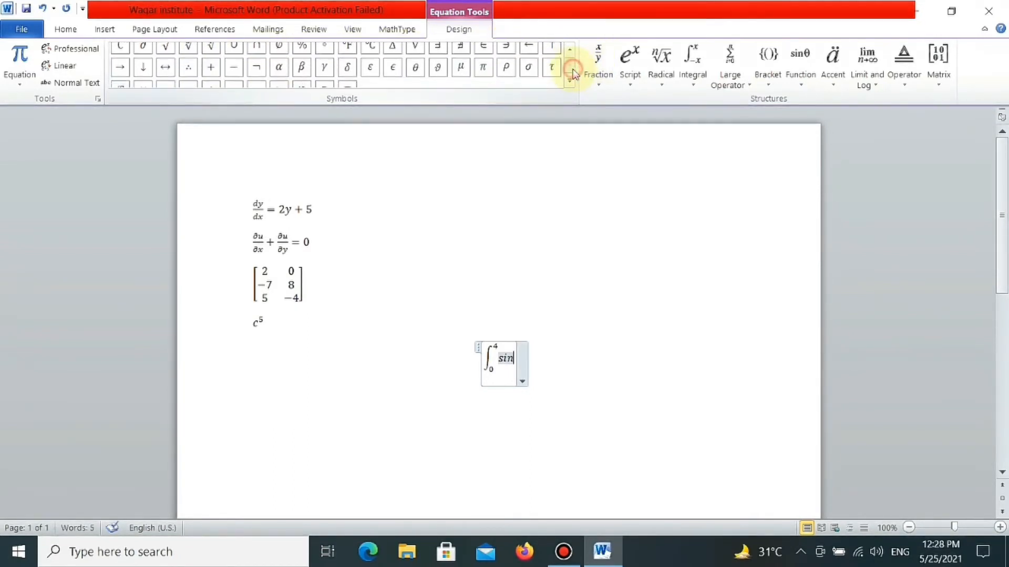
{"action": "left_click", "coordinate": [416, 54]}
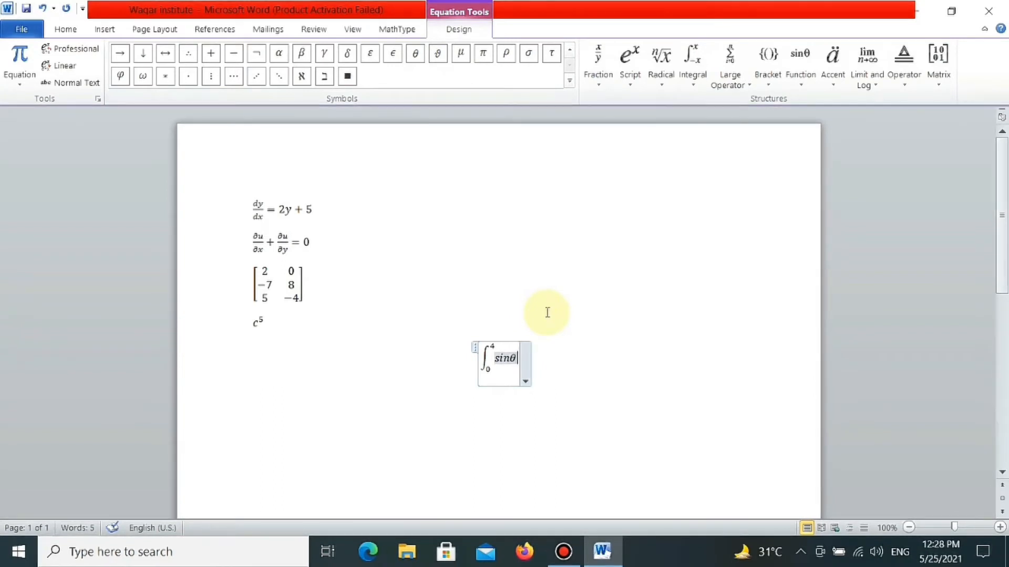
{"action": "type", "text": "d"}
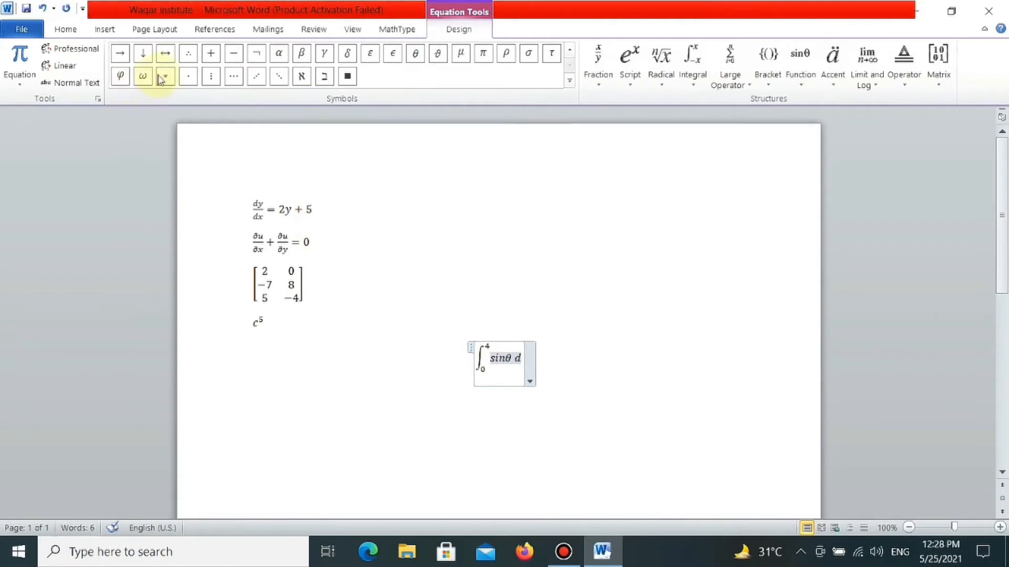
{"action": "left_click", "coordinate": [416, 59]}
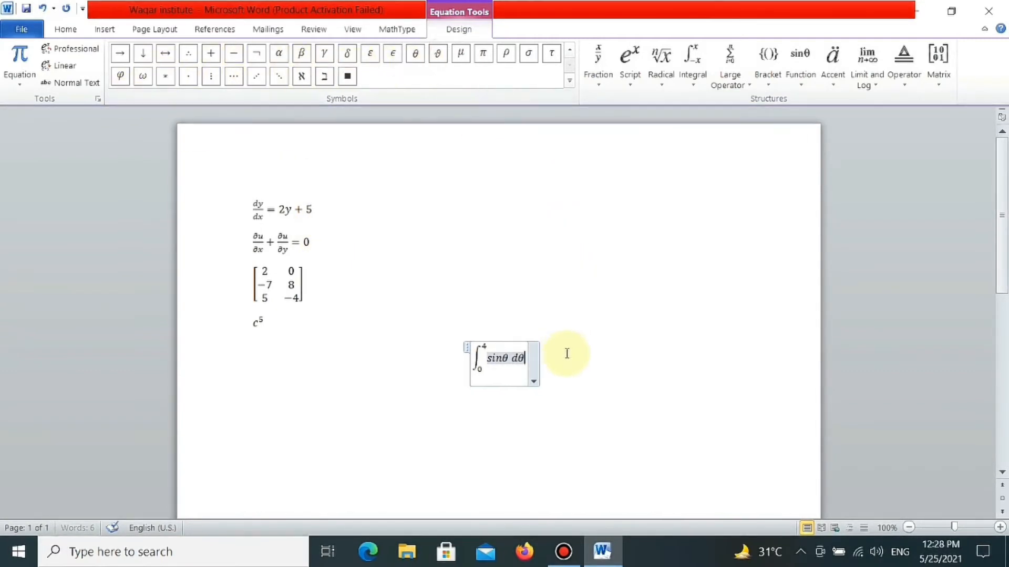
{"action": "left_click", "coordinate": [563, 353]}
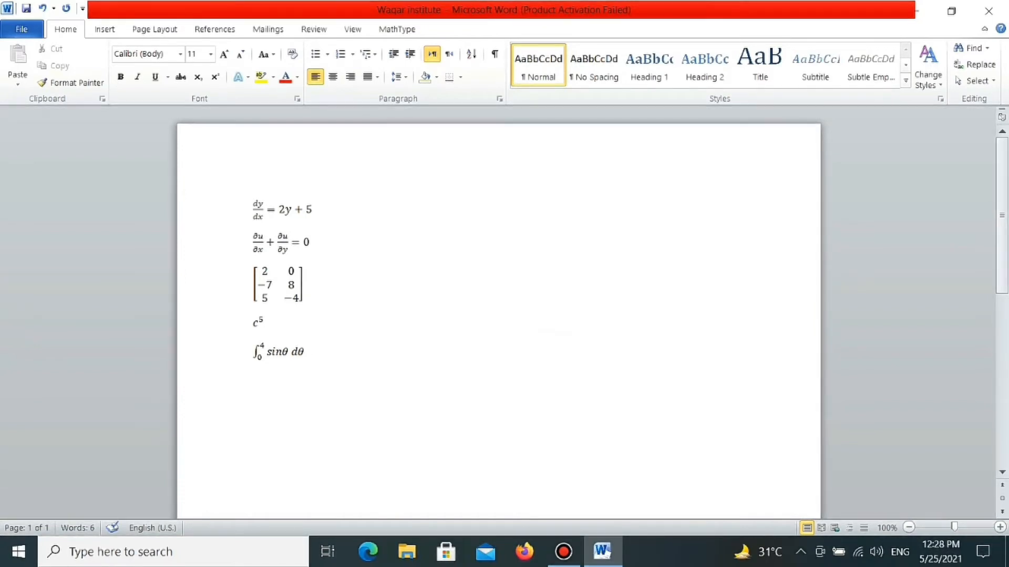
{"action": "key", "text": "alt+equal"}
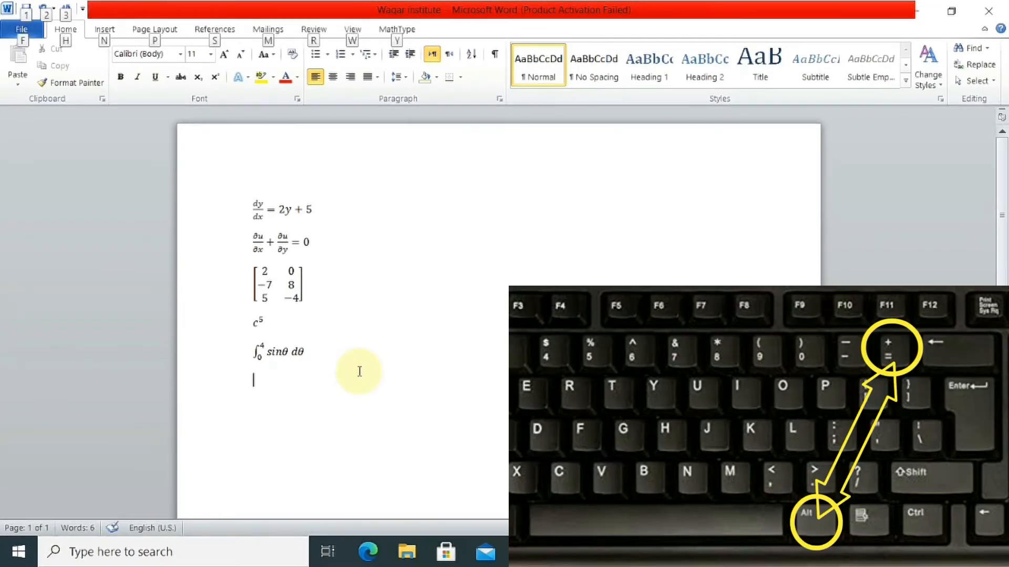
{"action": "key", "text": "alt+equal"}
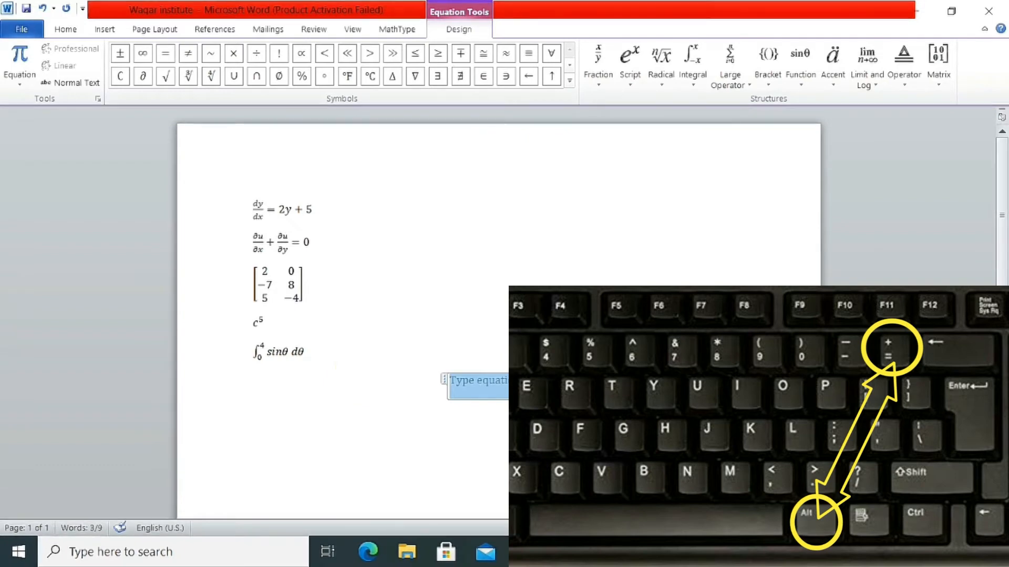
{"action": "left_click", "coordinate": [654, 369]}
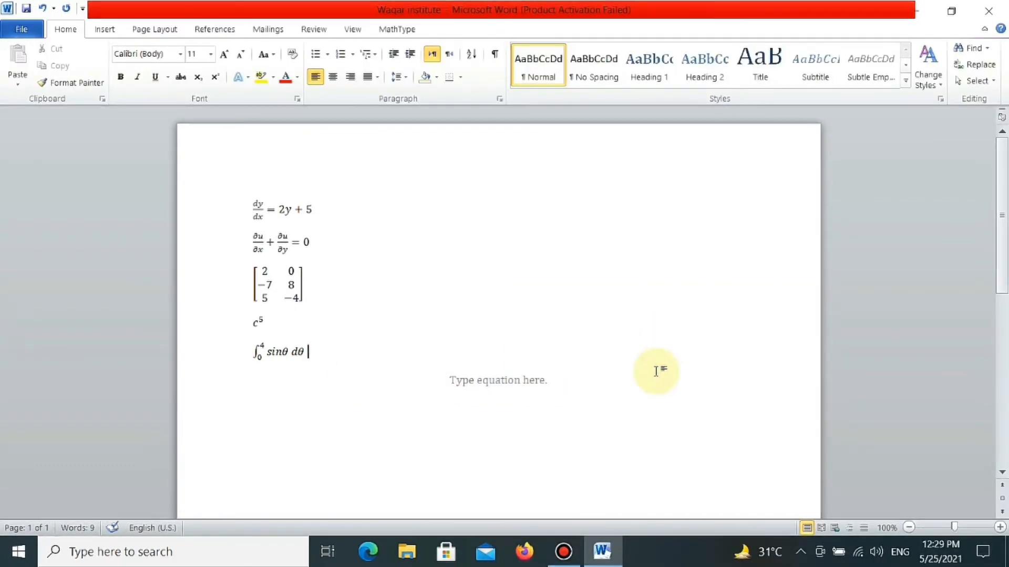
{"action": "left_click", "coordinate": [543, 394]}
{"action": "key", "text": "Delete"}
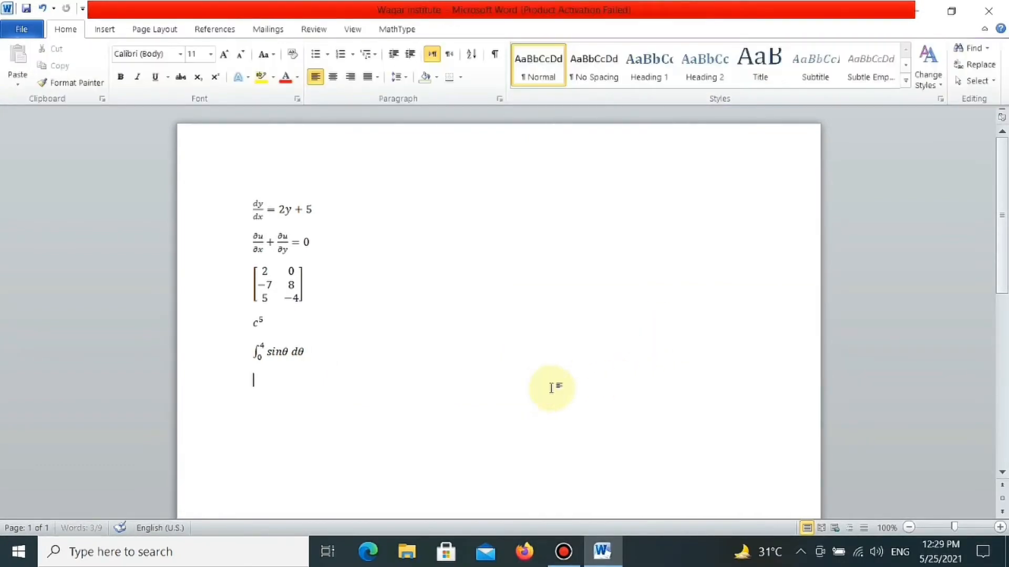
- Insert a new equation below the integral with a radical with degree, and place a stacked fraction under the root
{"action": "left_click", "coordinate": [104, 29]}
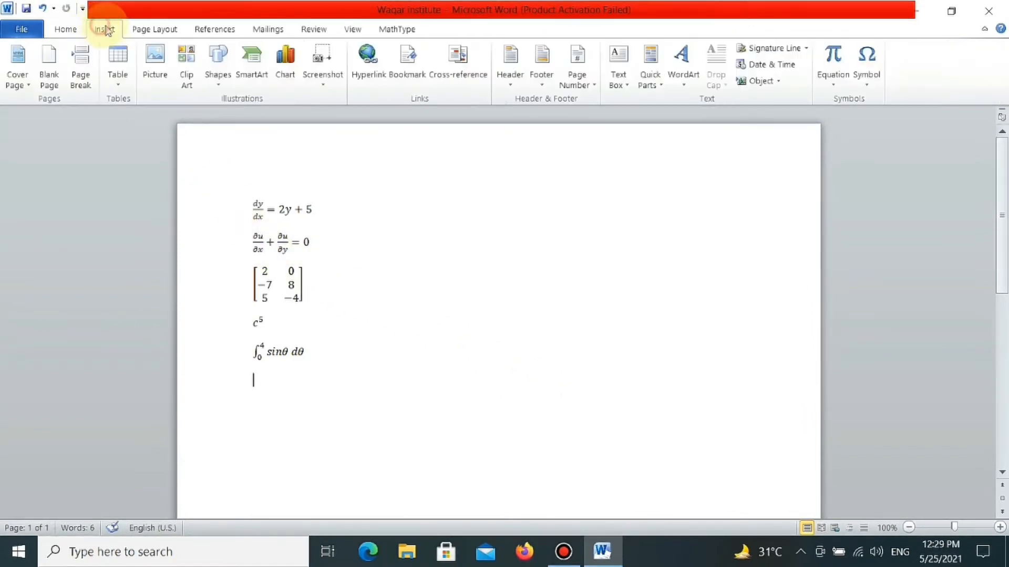
{"action": "left_click", "coordinate": [834, 56]}
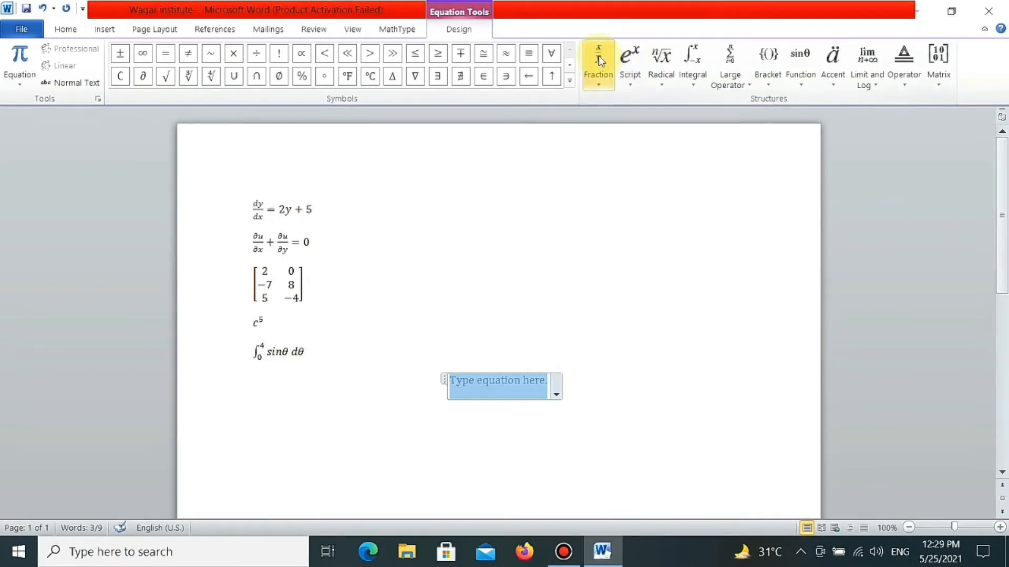
{"action": "left_click", "coordinate": [661, 65]}
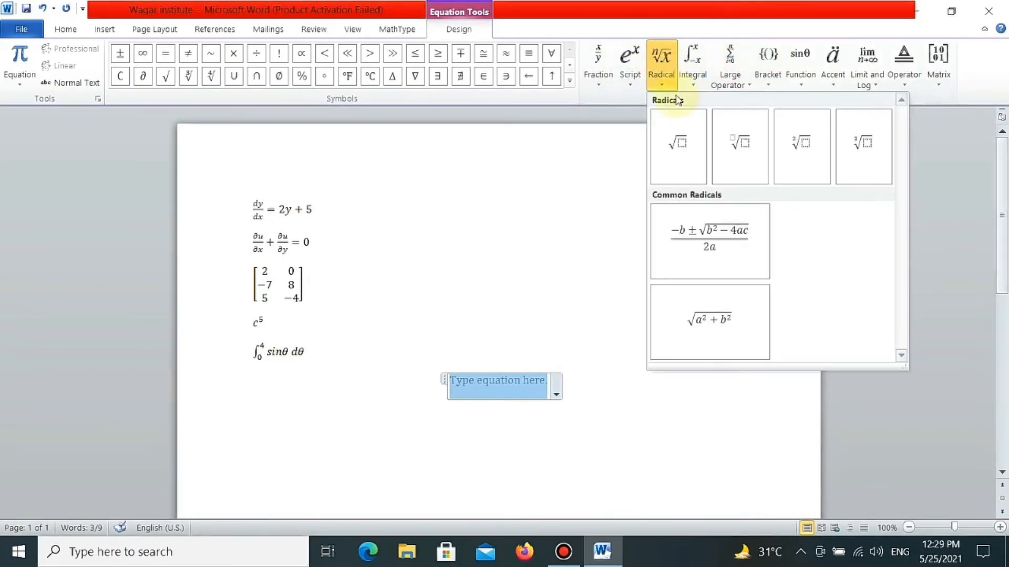
{"action": "left_click", "coordinate": [741, 144]}
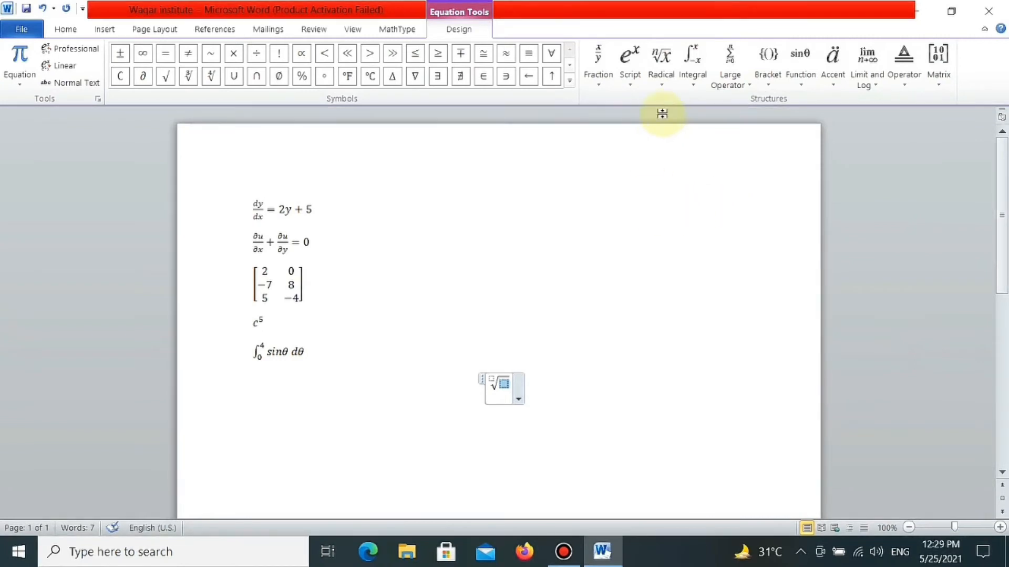
{"action": "left_click", "coordinate": [605, 79]}
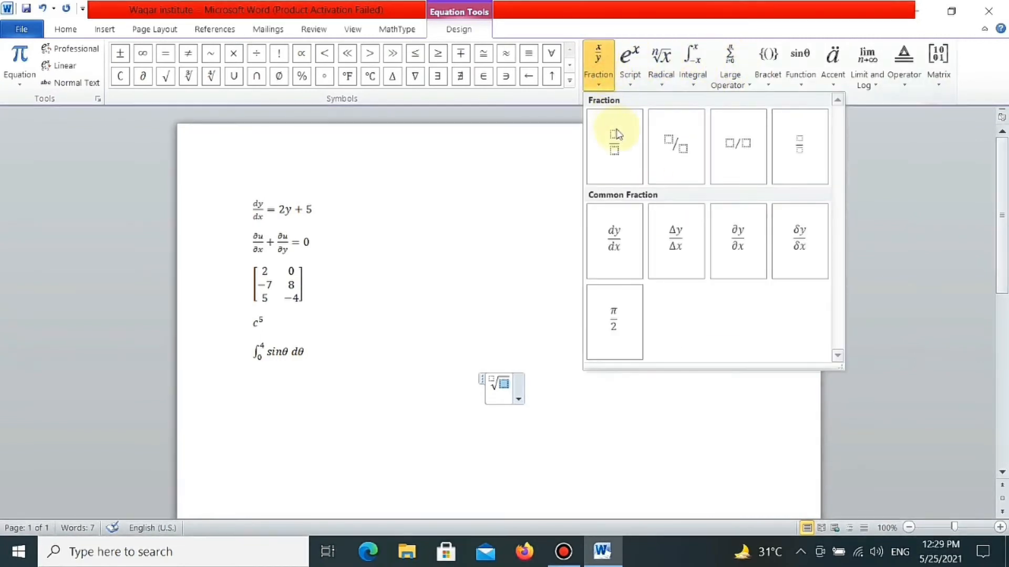
{"action": "left_click", "coordinate": [613, 140]}
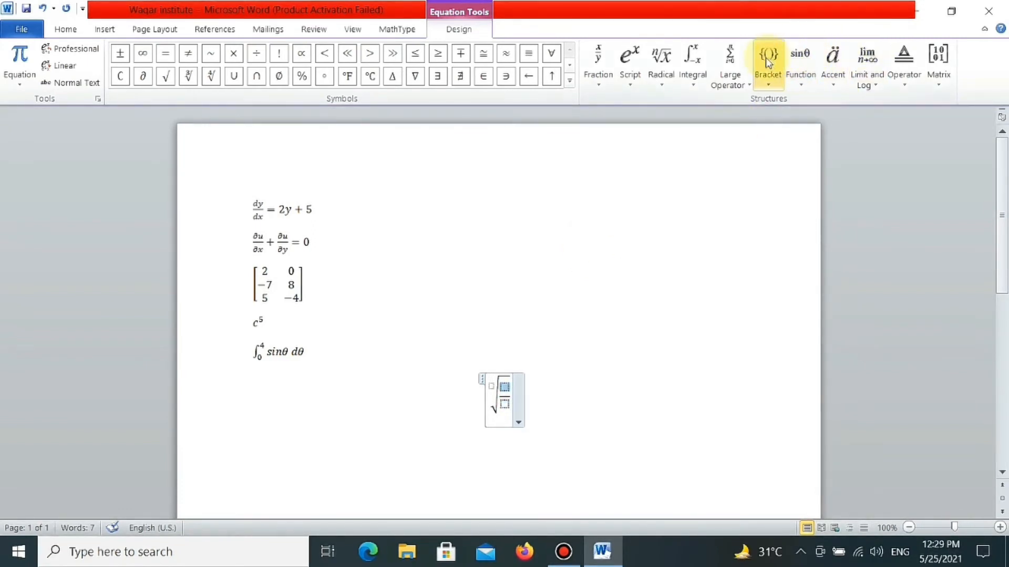
- Fill the fraction under the root with the sine function of 2x as numerator and 3 as denominator
{"action": "left_click", "coordinate": [799, 58]}
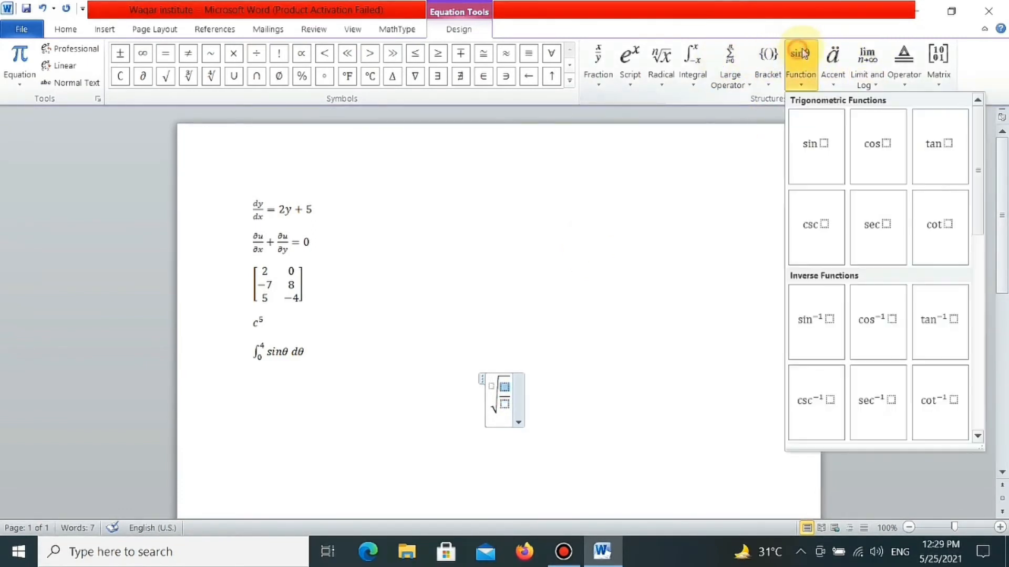
{"action": "left_click", "coordinate": [814, 147]}
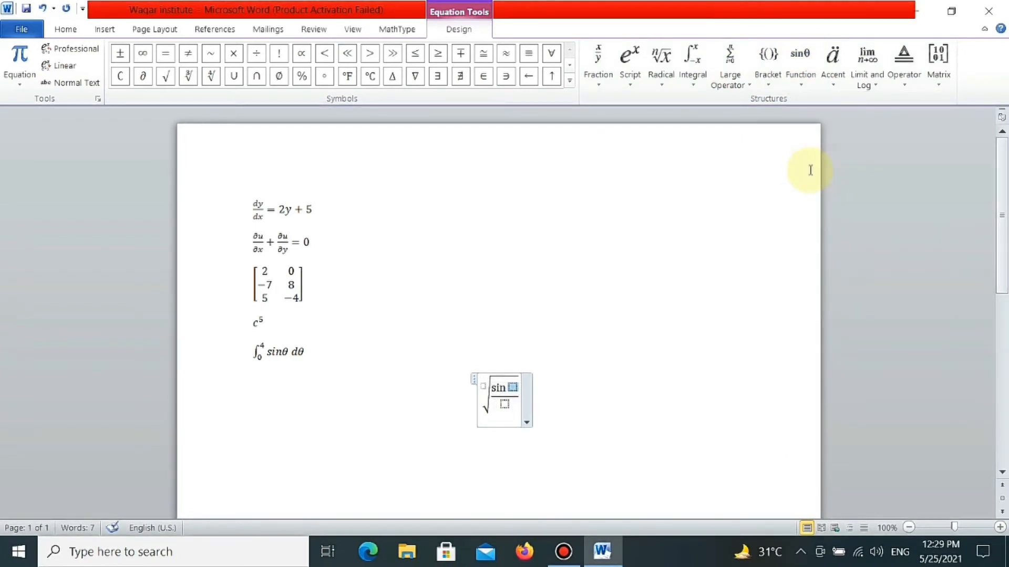
{"action": "type", "text": "2x"}
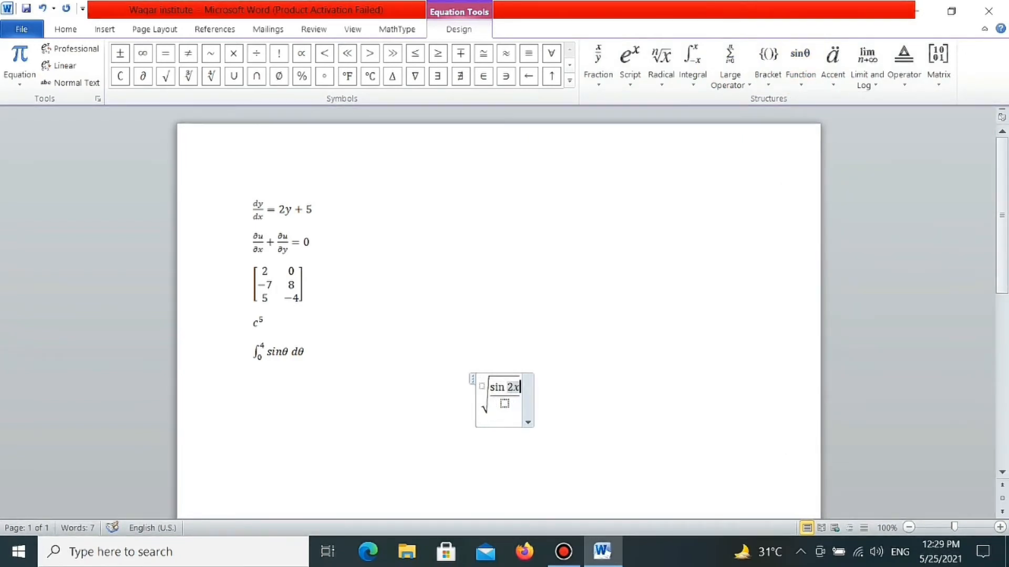
{"action": "key", "text": "Down"}
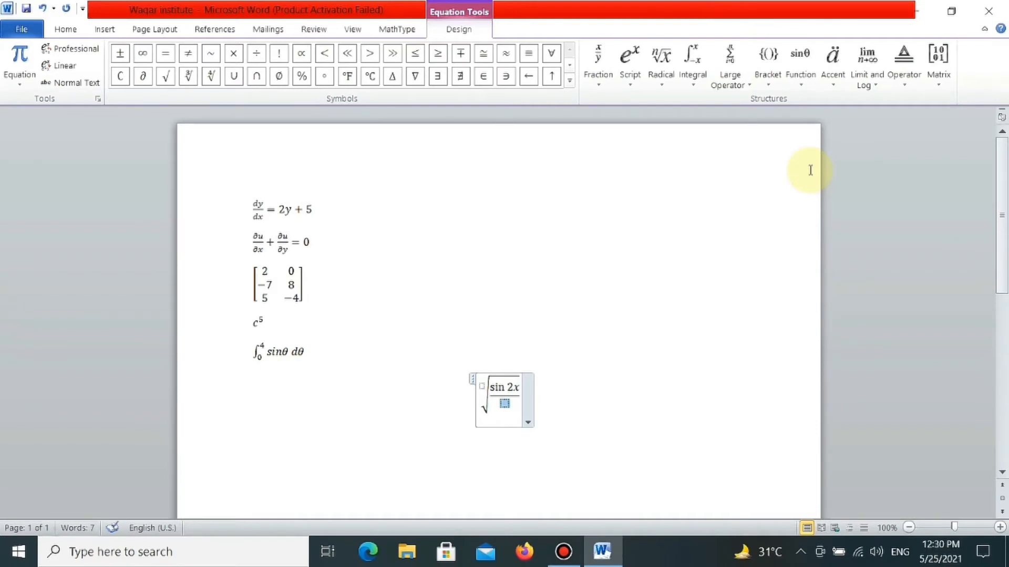
{"action": "type", "text": "3"}
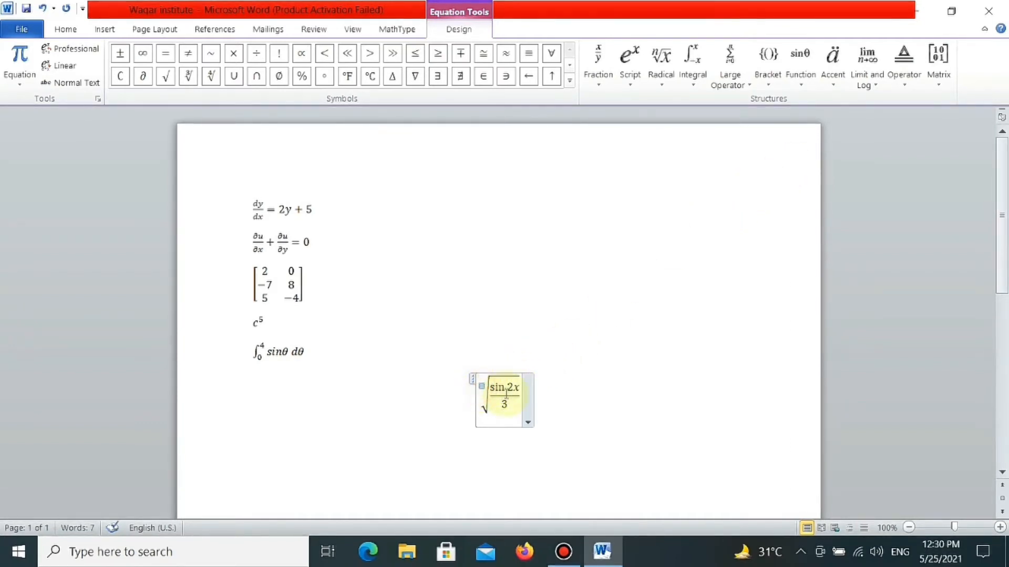
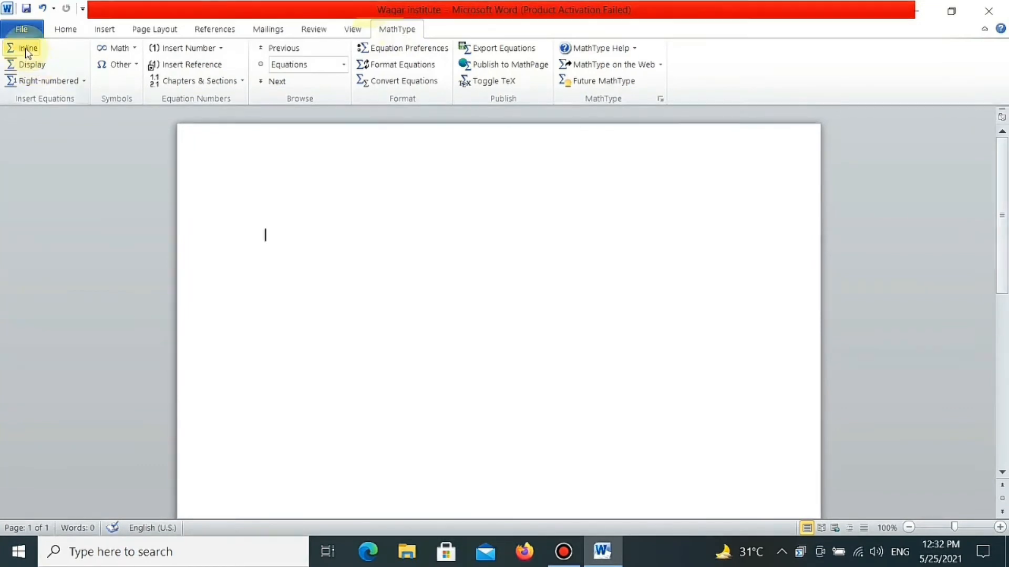
- Start a new inline MathType equation and enter the full-size fraction dy over dx
{"action": "left_click", "coordinate": [26, 52]}
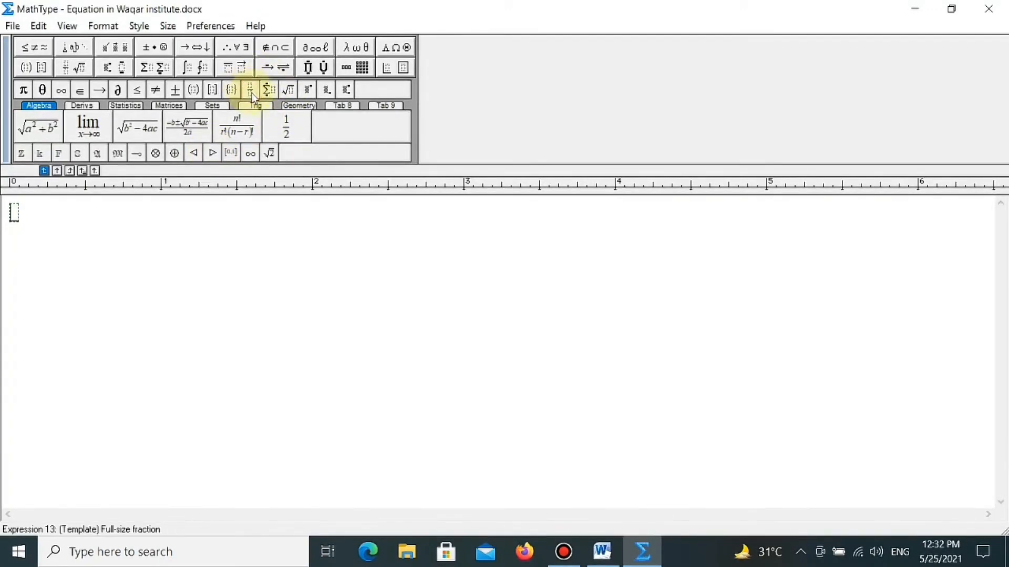
{"action": "type", "text": "dy"}
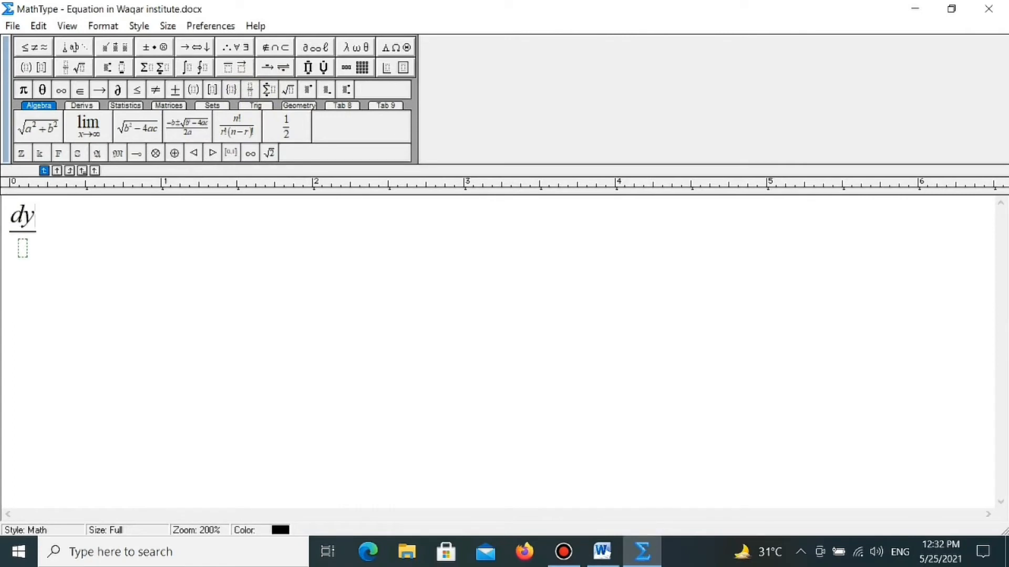
{"action": "key", "text": "Tab"}
{"action": "type", "text": "dx"}
{"action": "key", "text": "Tab"}
- Complete the equation after the fraction with = 5x + 3
{"action": "type", "text": "=5"}
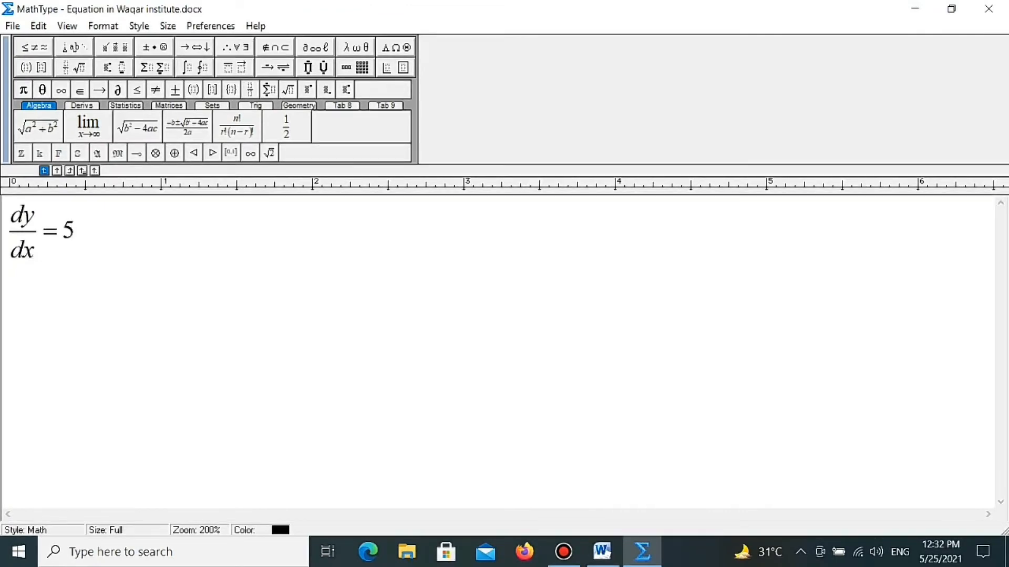
{"action": "type", "text": "x"}
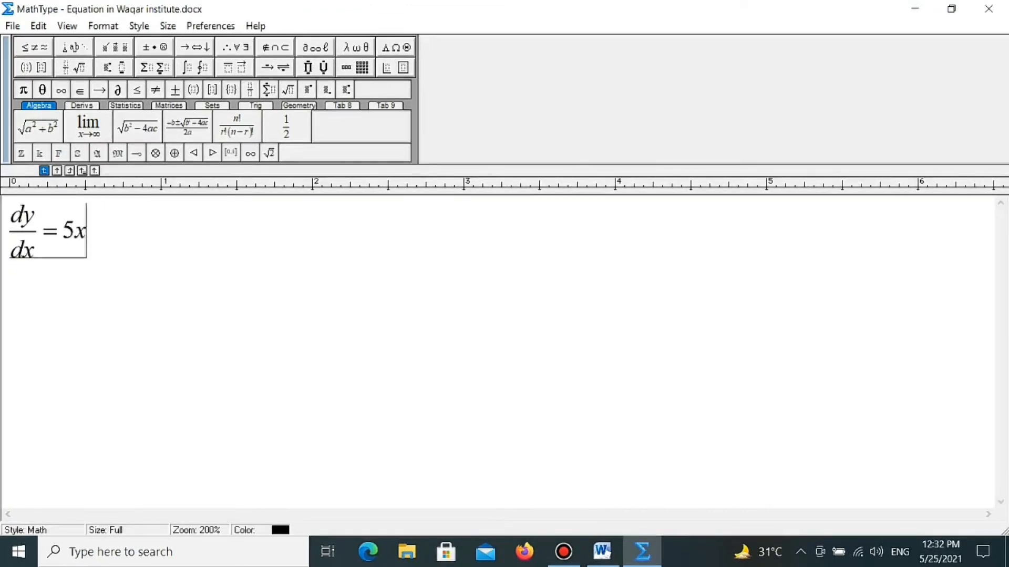
{"action": "type", "text": "+3"}
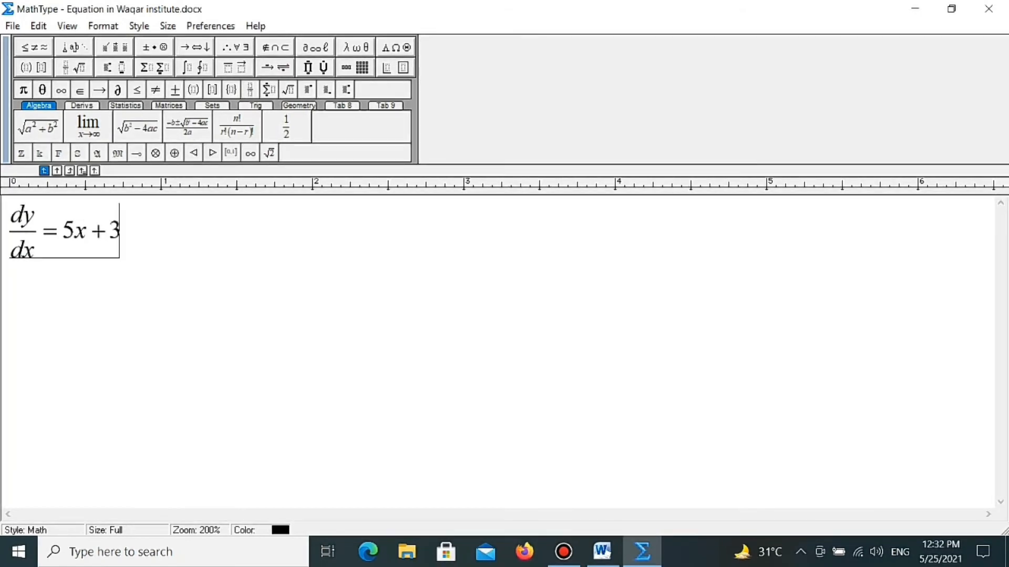
- Copy the whole dy/dx equation from MathType and paste it into the empty Word document
{"action": "key", "text": "ctrl+a"}
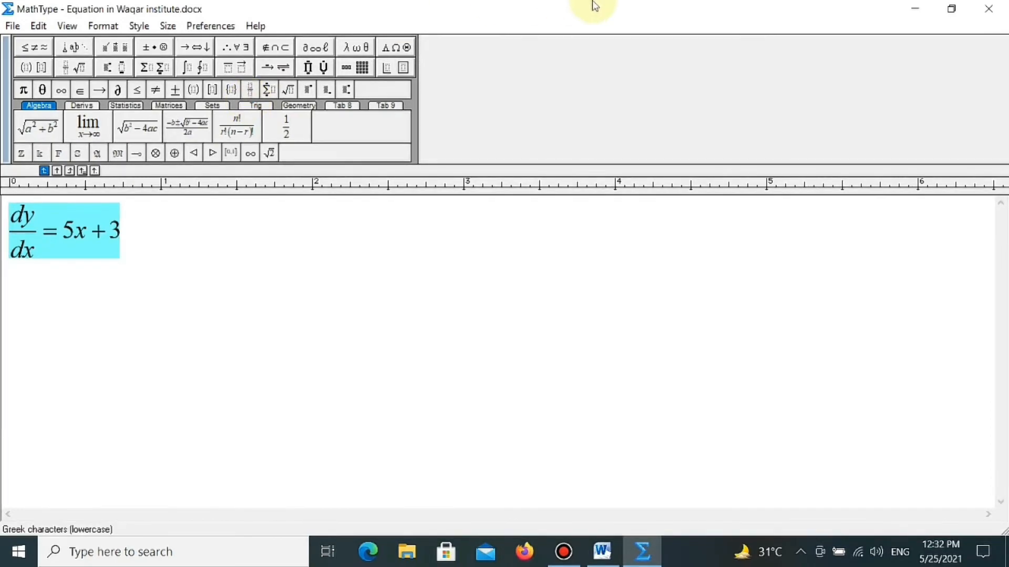
{"action": "left_click", "coordinate": [928, 6]}
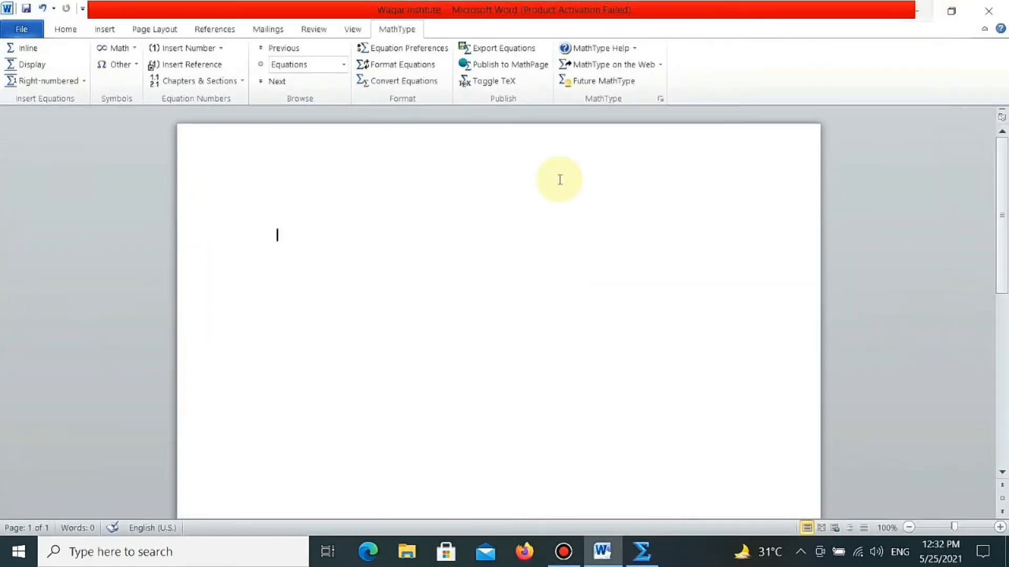
{"action": "double_click", "coordinate": [284, 231]}
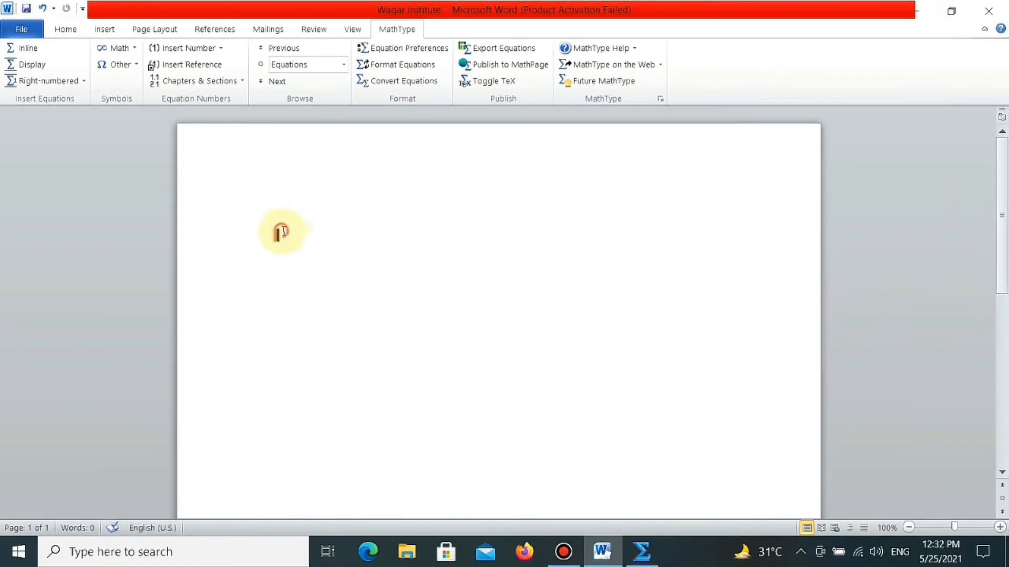
{"action": "key", "text": "ctrl+v"}
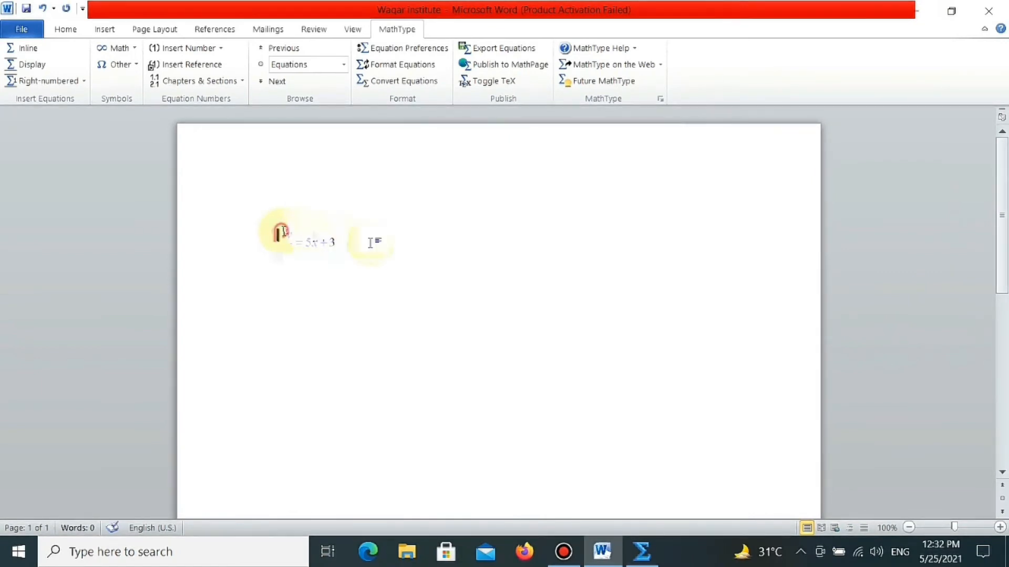
{"action": "key", "text": "BackSpace"}
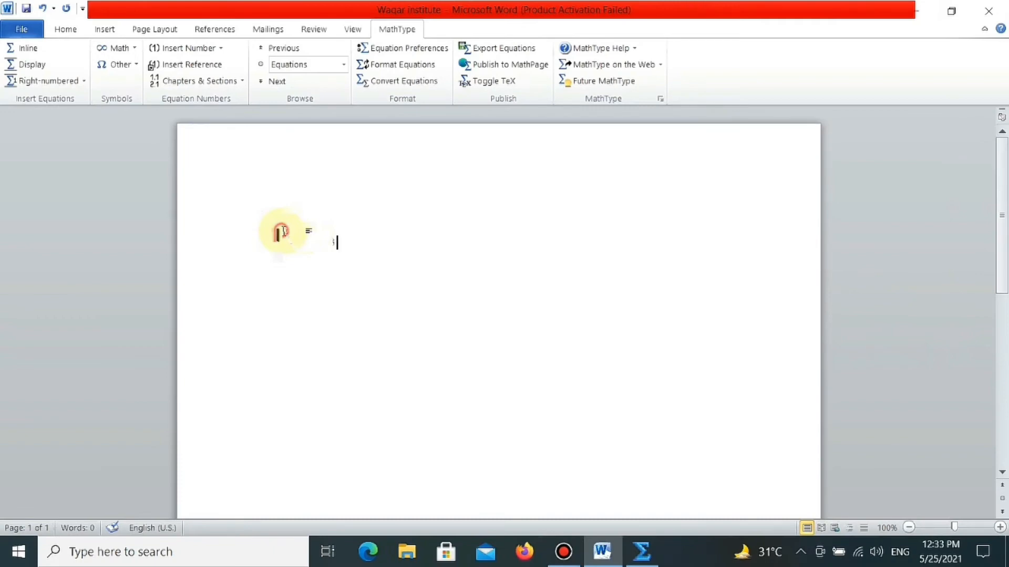
{"action": "key", "text": "ctrl+z"}
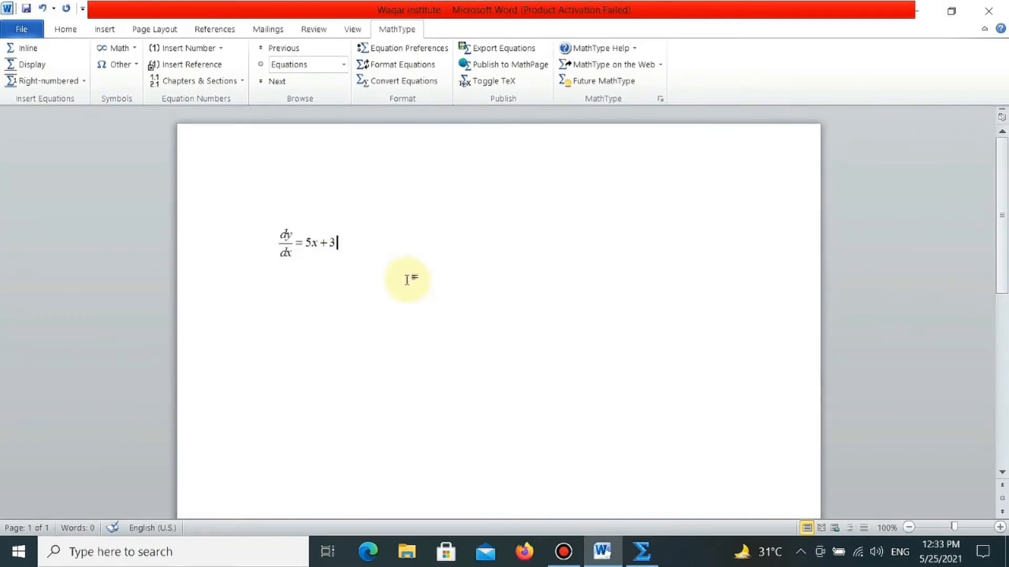
- Switch back to MathType and clear the entire dy/dx equation from the editor
{"action": "left_click", "coordinate": [651, 552]}
{"action": "left_click", "coordinate": [252, 266]}
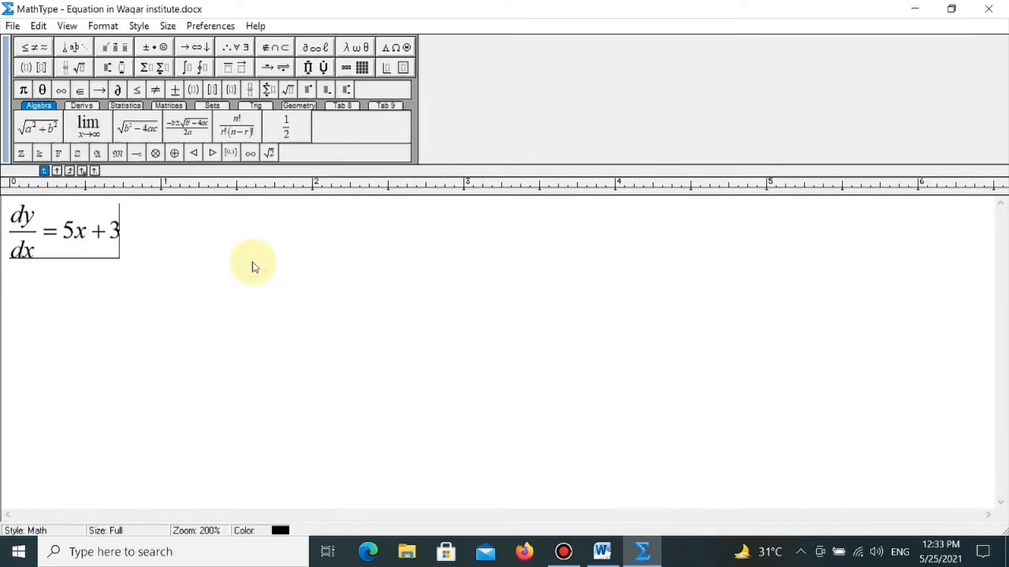
{"action": "key", "text": "BackSpace"}
{"action": "key", "text": "BackSpace"}
{"action": "key", "text": "BackSpace"}
{"action": "key", "text": "BackSpace"}
{"action": "key", "text": "BackSpace"}
{"action": "key", "text": "BackSpace"}
{"action": "key", "text": "BackSpace"}
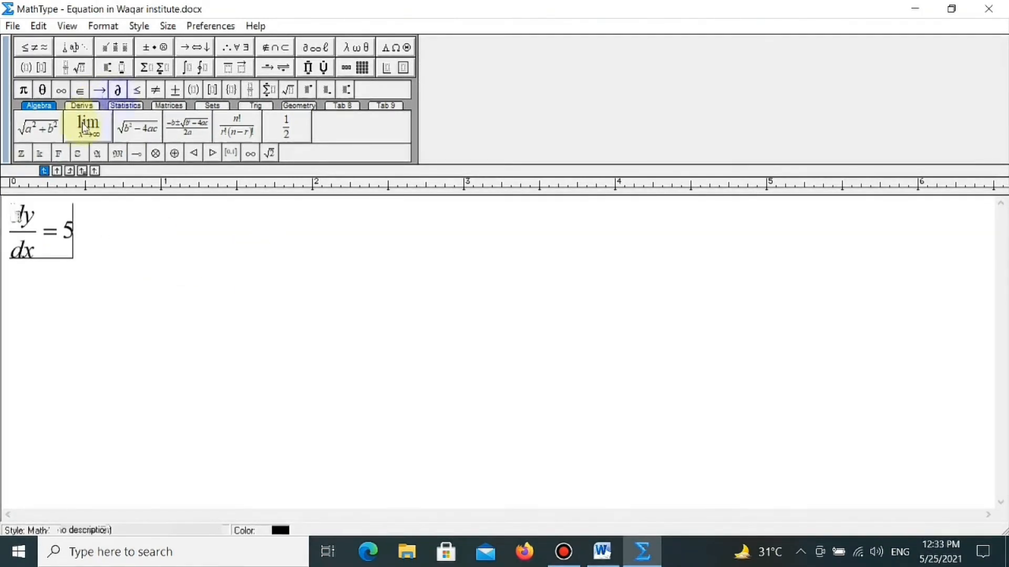
- Insert the limit template with x approaching infinity and enter sin 2x after it
{"action": "left_click", "coordinate": [88, 125]}
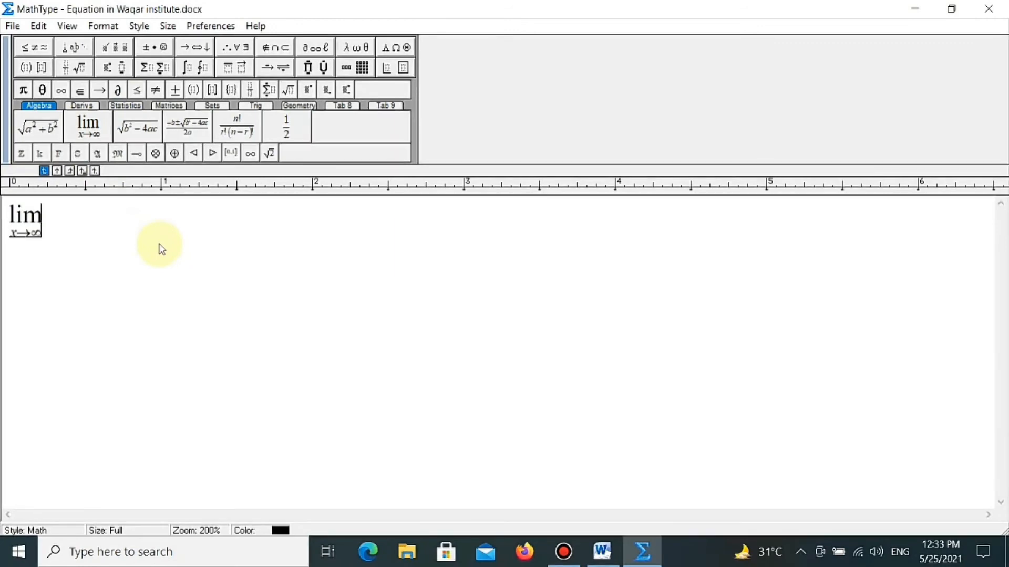
{"action": "type", "text": "s"}
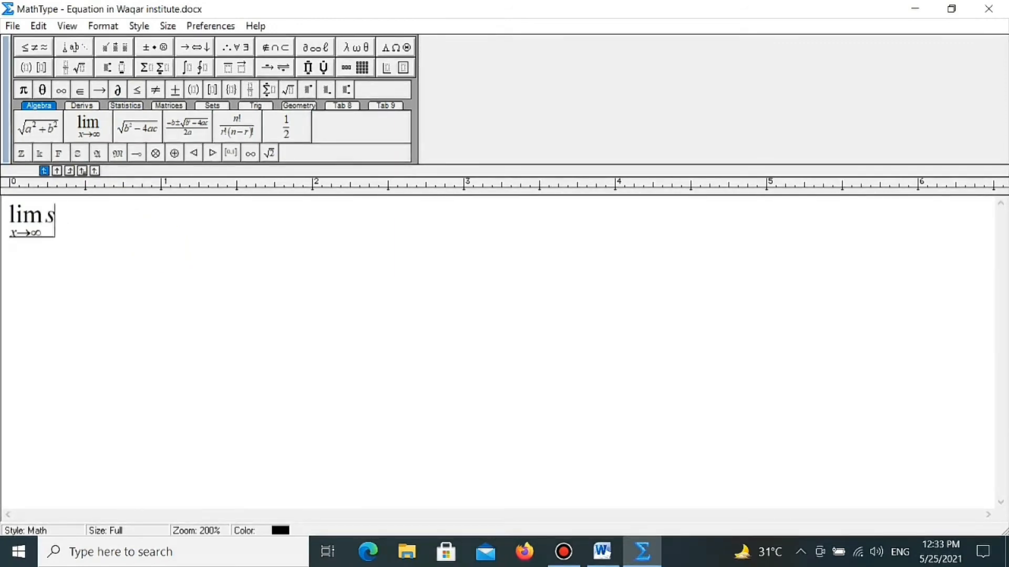
{"action": "type", "text": "in 2x"}
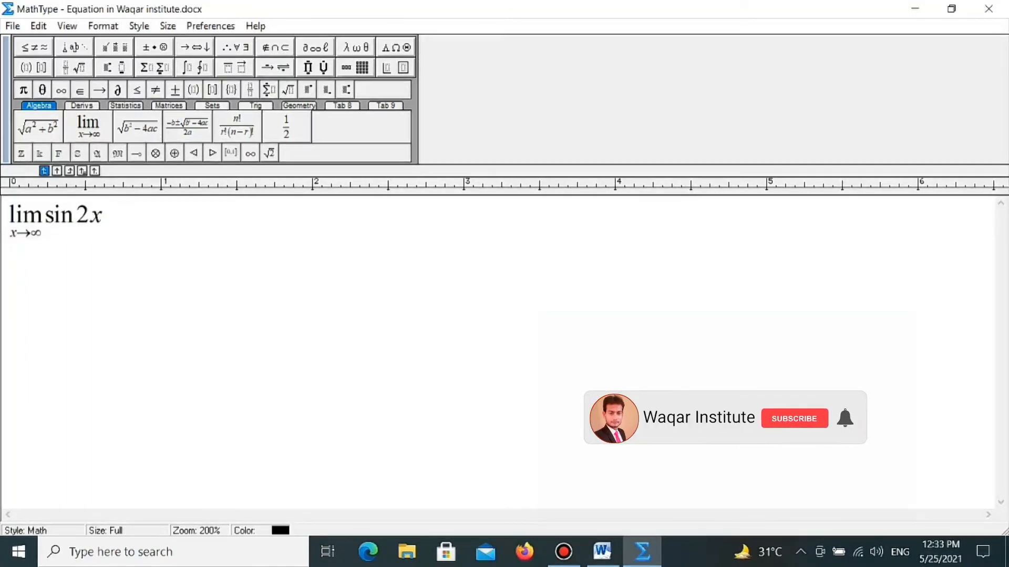
- Copy the limit expression from MathType into Word on a new line below the dy/dx equation
{"action": "key", "text": "ctrl+a"}
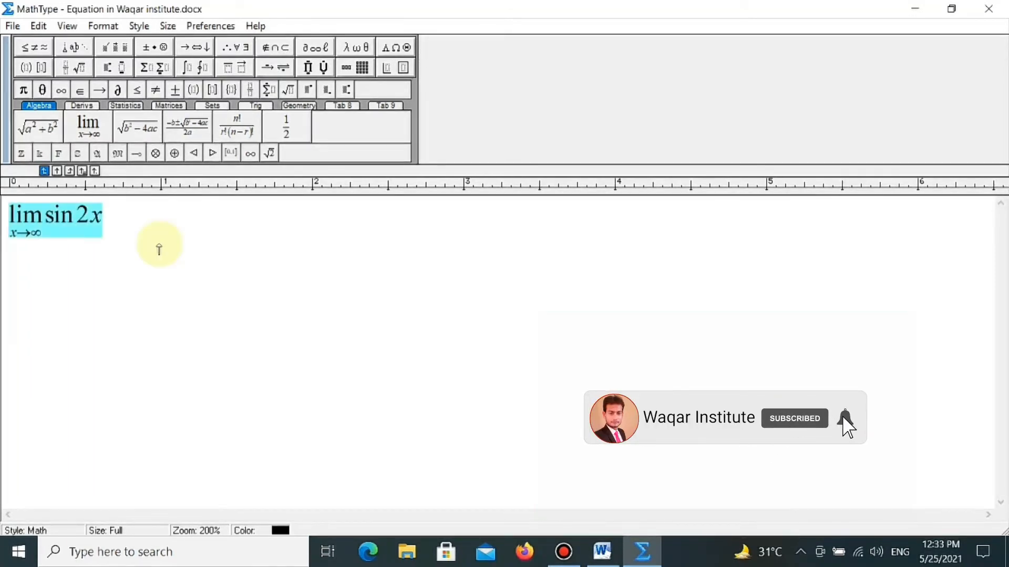
{"action": "left_click", "coordinate": [915, 8]}
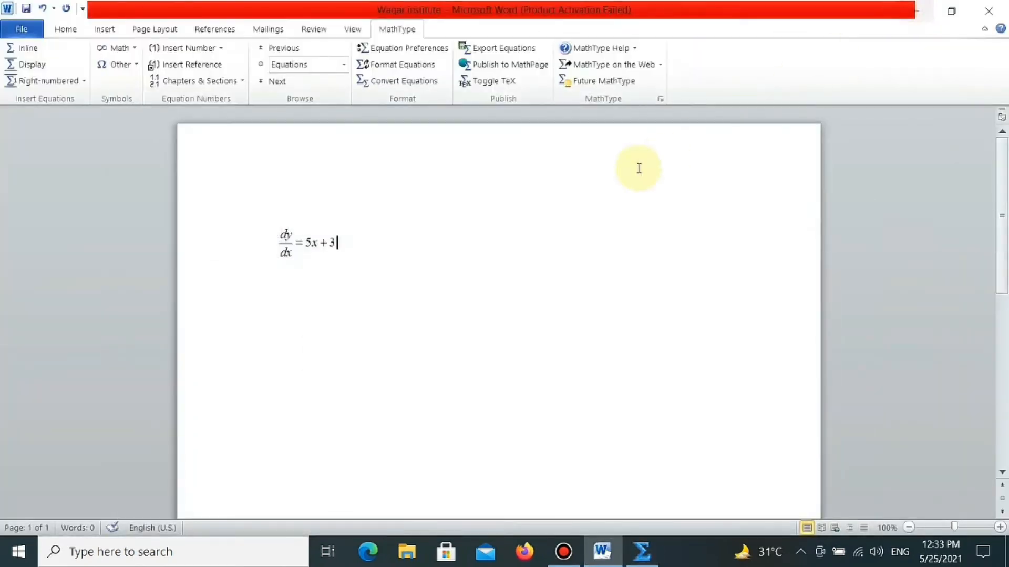
{"action": "key", "text": "Return"}
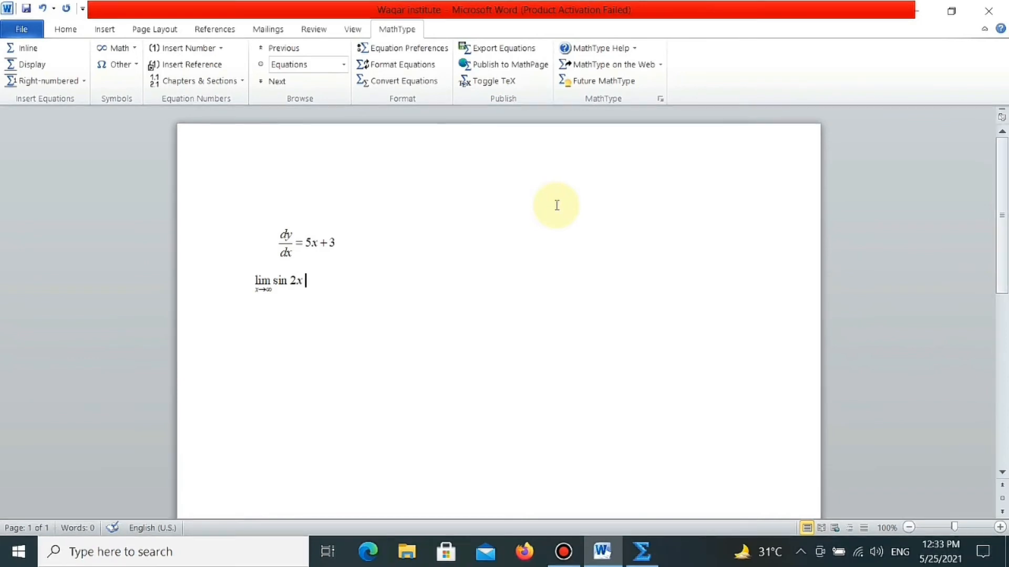
- Start a new inline MathType equation below the limit and insert a 3×3 matrix inside square brackets
{"action": "key", "text": "Return"}
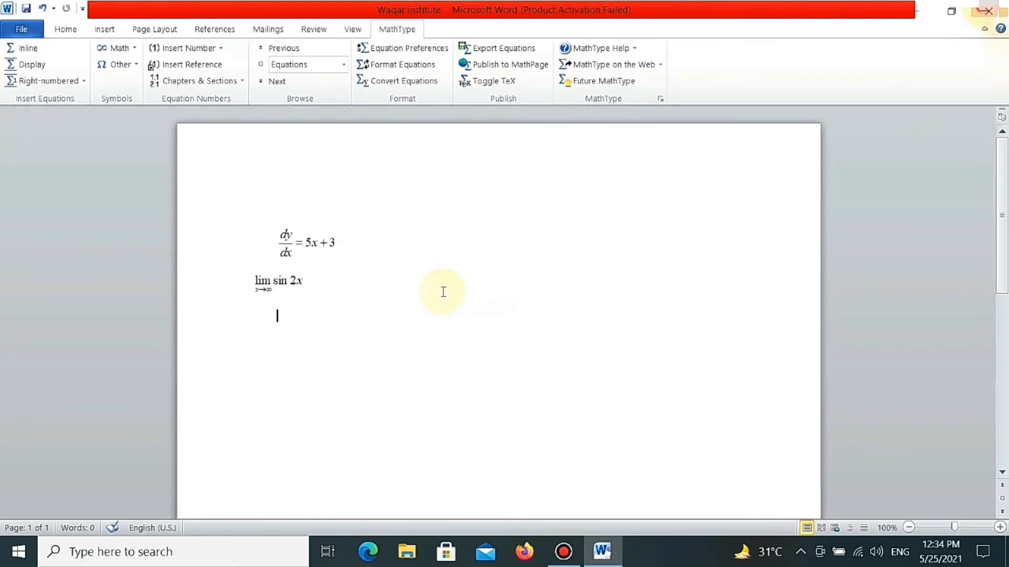
{"action": "left_click", "coordinate": [21, 48]}
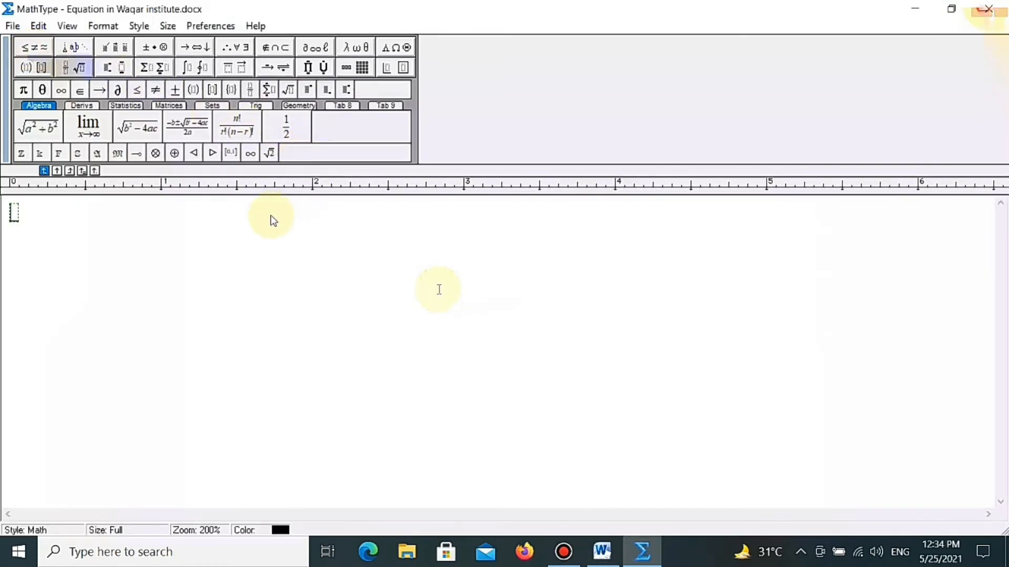
{"action": "left_click", "coordinate": [212, 90]}
{"action": "left_click", "coordinate": [362, 67]}
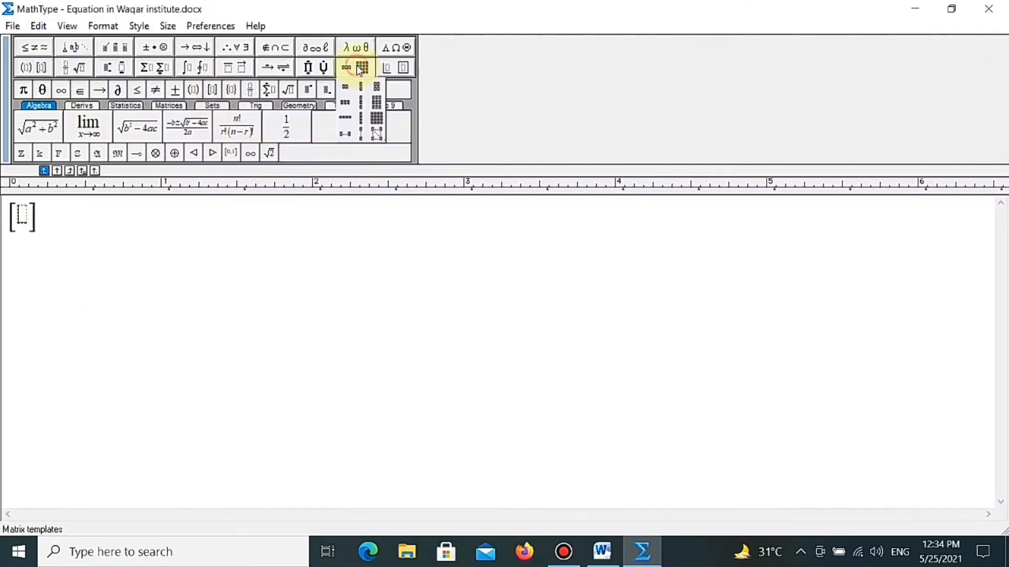
{"action": "left_click", "coordinate": [375, 112]}
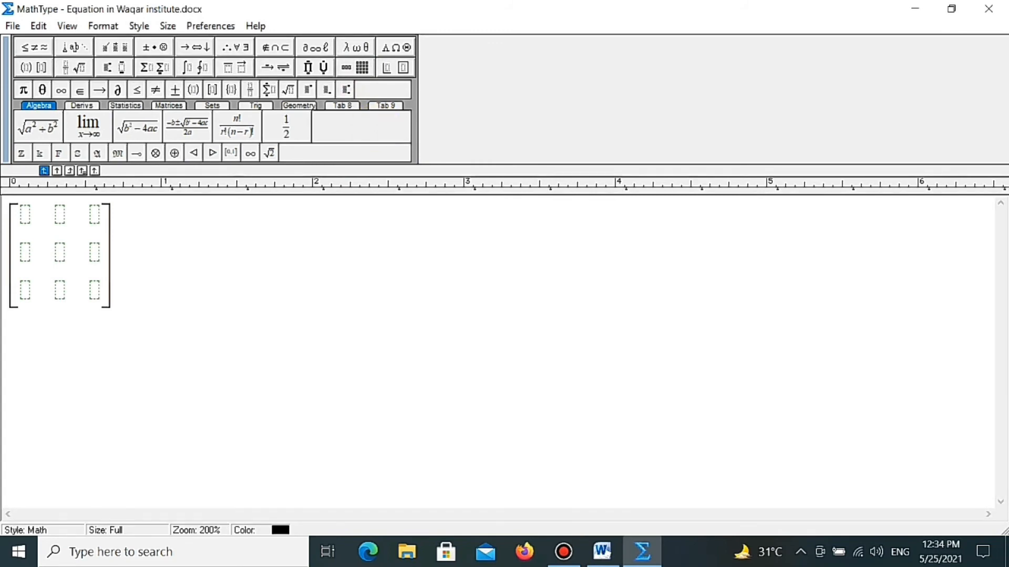
- Fill the matrix's first row with 2, 4 and 0
{"action": "type", "text": "2"}
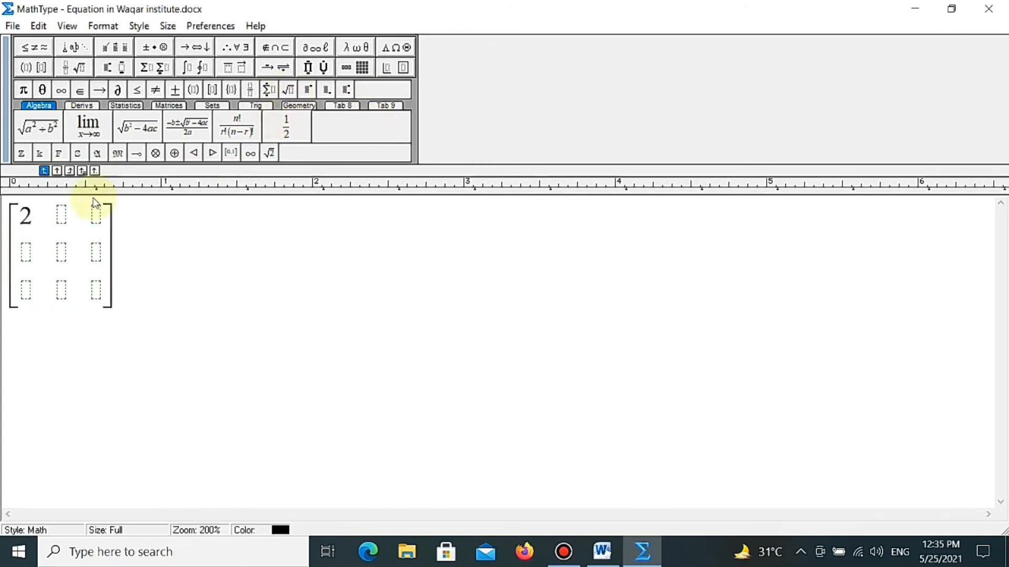
{"action": "left_click", "coordinate": [61, 214]}
{"action": "type", "text": "4"}
{"action": "left_click", "coordinate": [97, 214]}
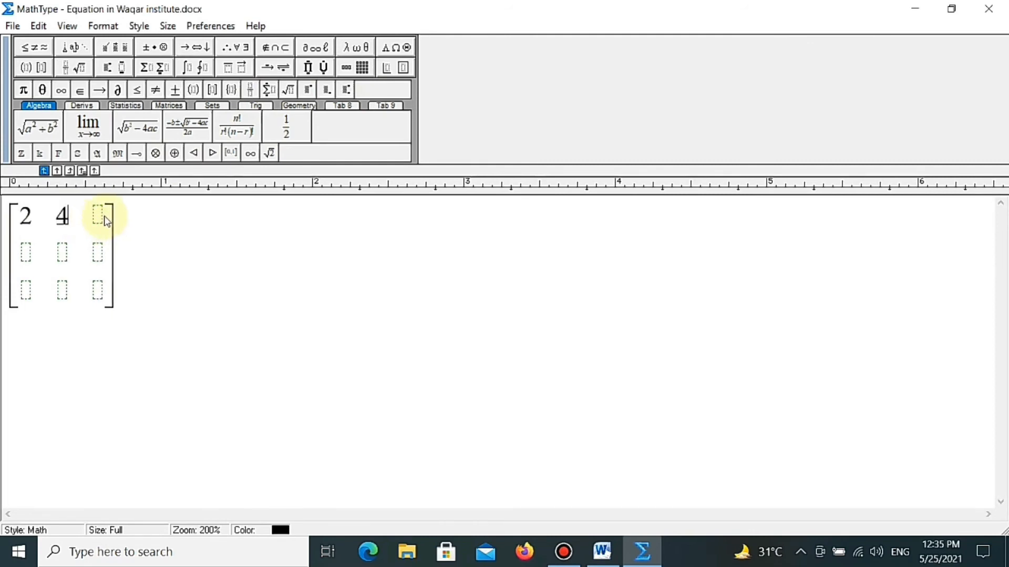
{"action": "type", "text": "0"}
- Enter -9 and 12 in the first two cells of the matrix's second row
{"action": "left_click", "coordinate": [26, 254]}
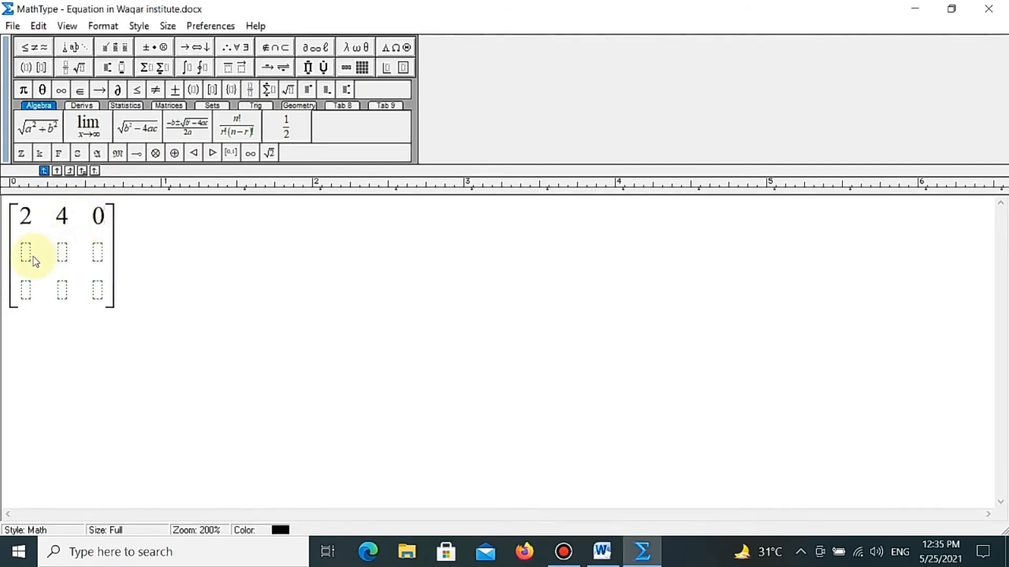
{"action": "type", "text": "-9"}
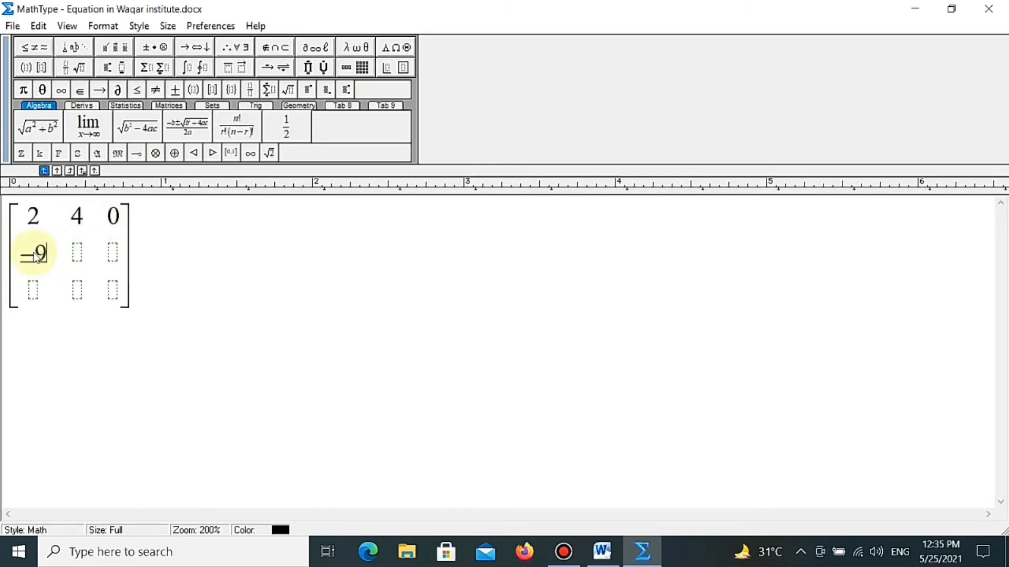
{"action": "left_click", "coordinate": [77, 254]}
{"action": "type", "text": "12"}
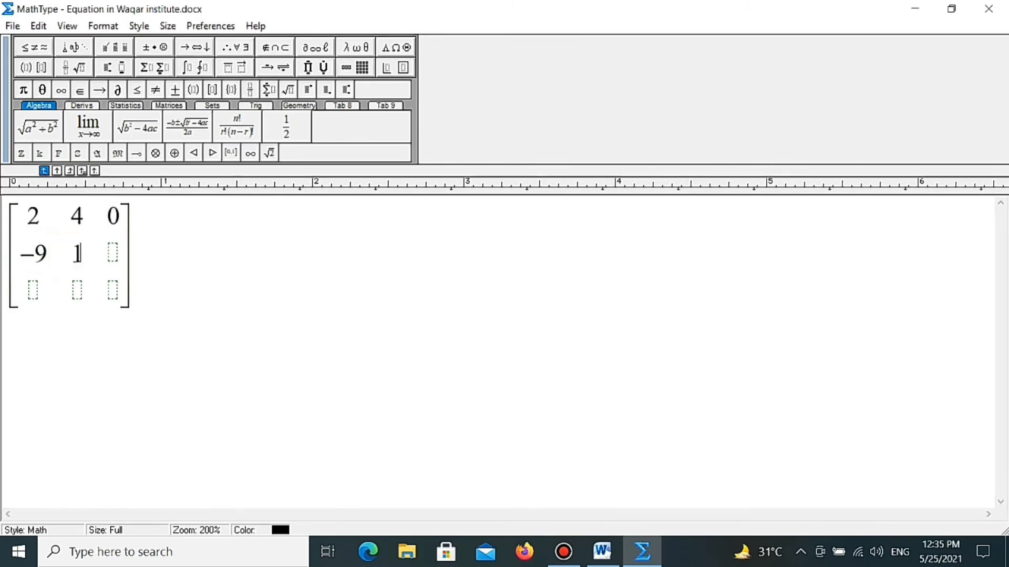
- Insert a full-size fraction in the second row's last cell with 3 as numerator and 4 as denominator
{"action": "left_click", "coordinate": [124, 253]}
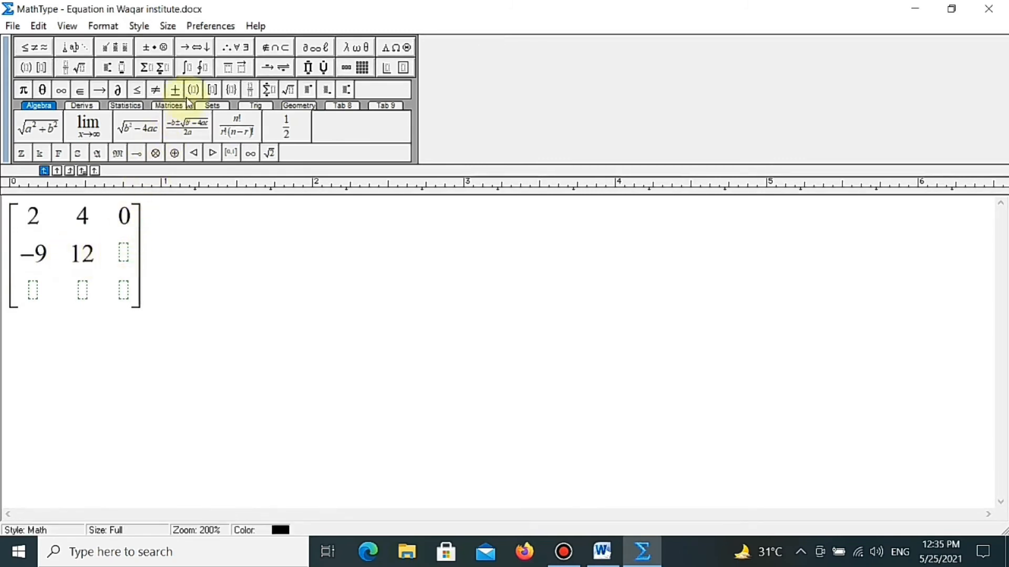
{"action": "left_click", "coordinate": [252, 90]}
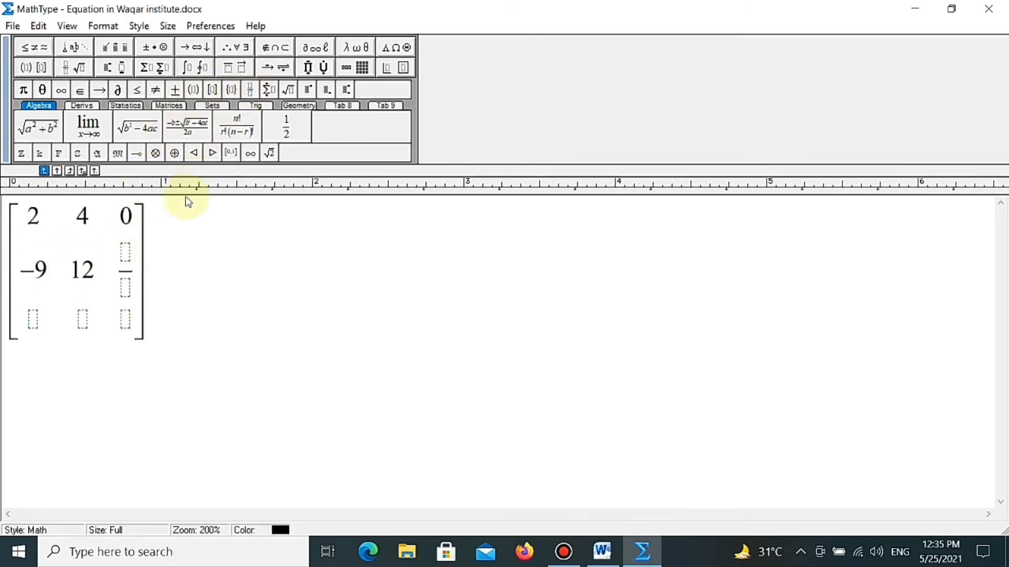
{"action": "type", "text": "3"}
{"action": "left_click", "coordinate": [125, 286]}
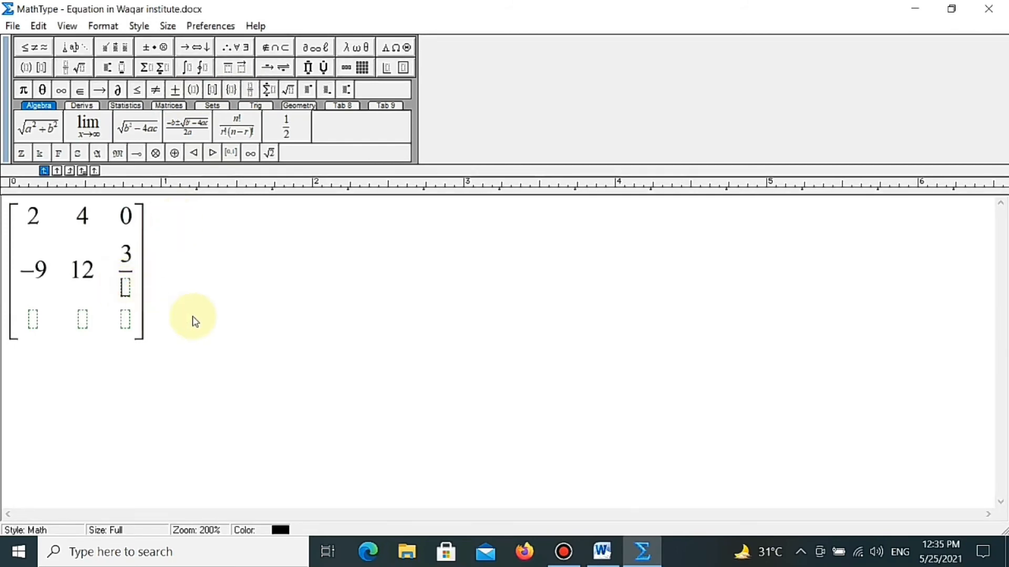
{"action": "type", "text": "3/4"}
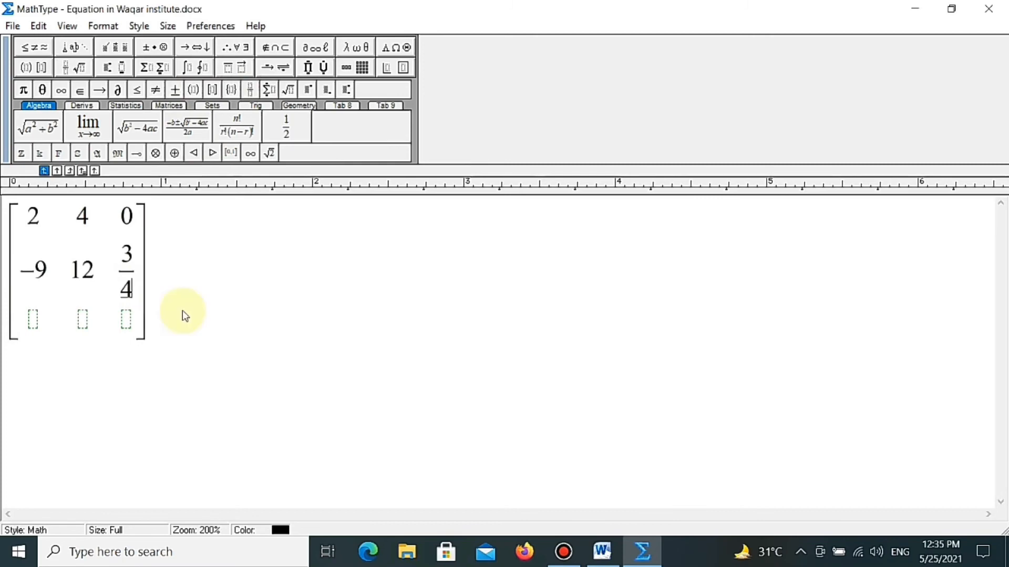
- Insert a fraction in the first cell of the matrix's third row with 4 as numerator and 9 as denominator
{"action": "left_click", "coordinate": [32, 318]}
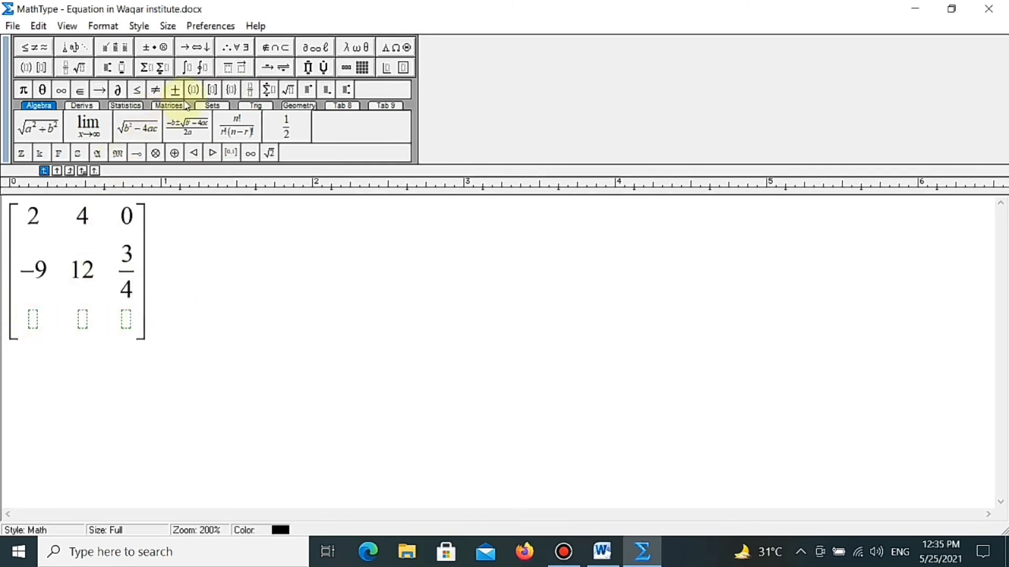
{"action": "left_click", "coordinate": [249, 89]}
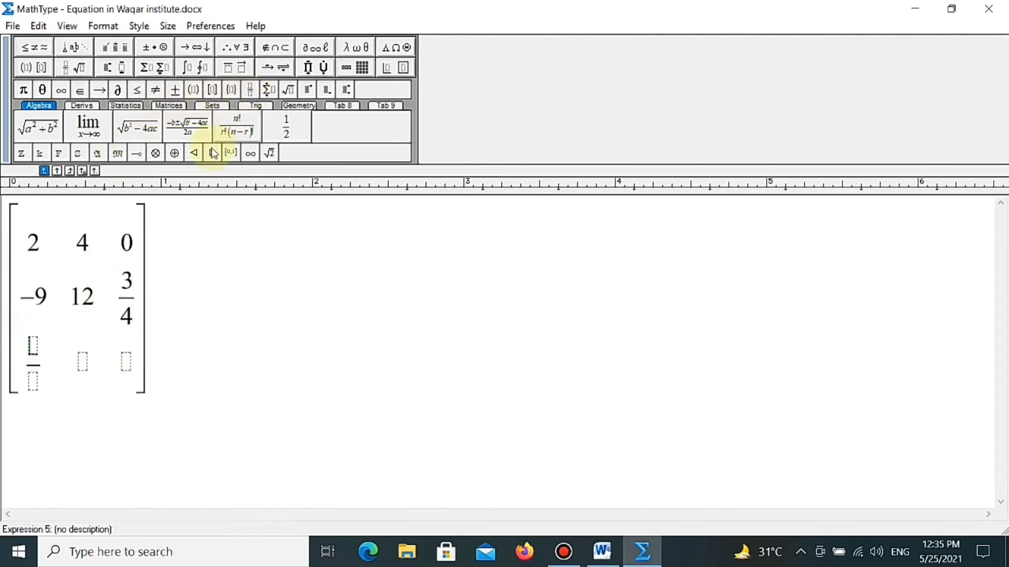
{"action": "type", "text": "4/"}
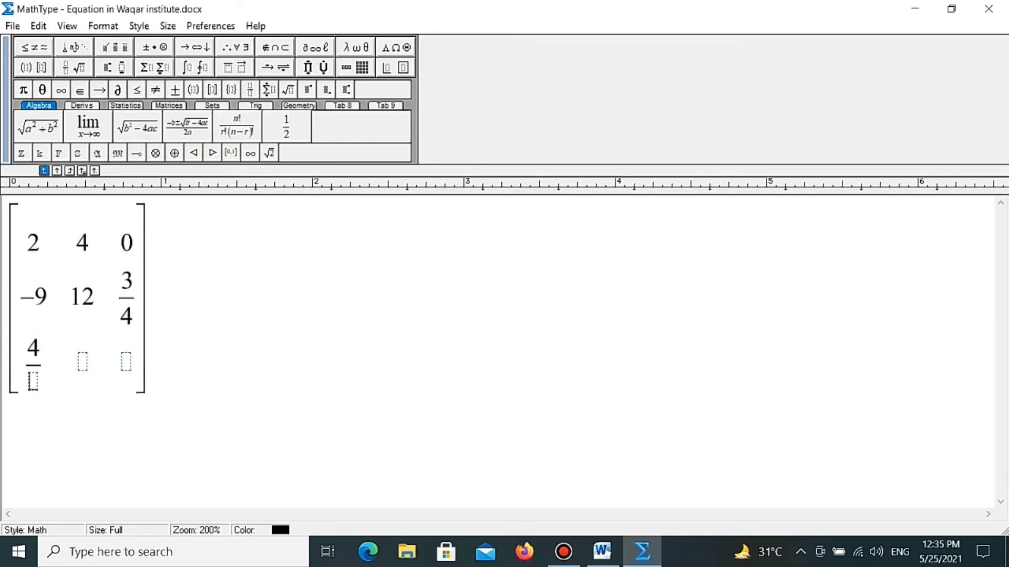
{"action": "type", "text": "9"}
- Fill the middle cell of the third row with a minus sign and the fraction 7 over 8
{"action": "left_click", "coordinate": [82, 361]}
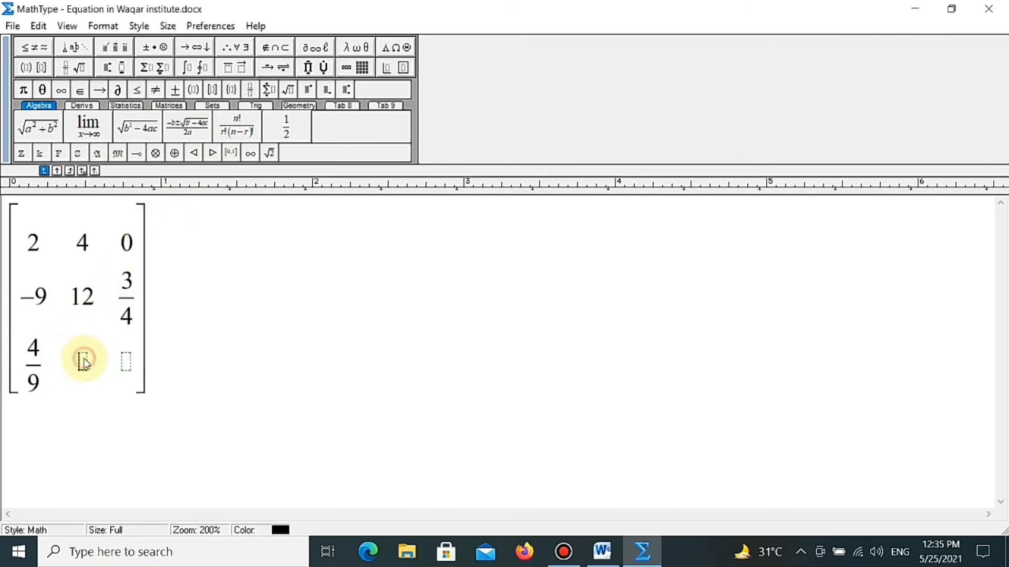
{"action": "type", "text": "-"}
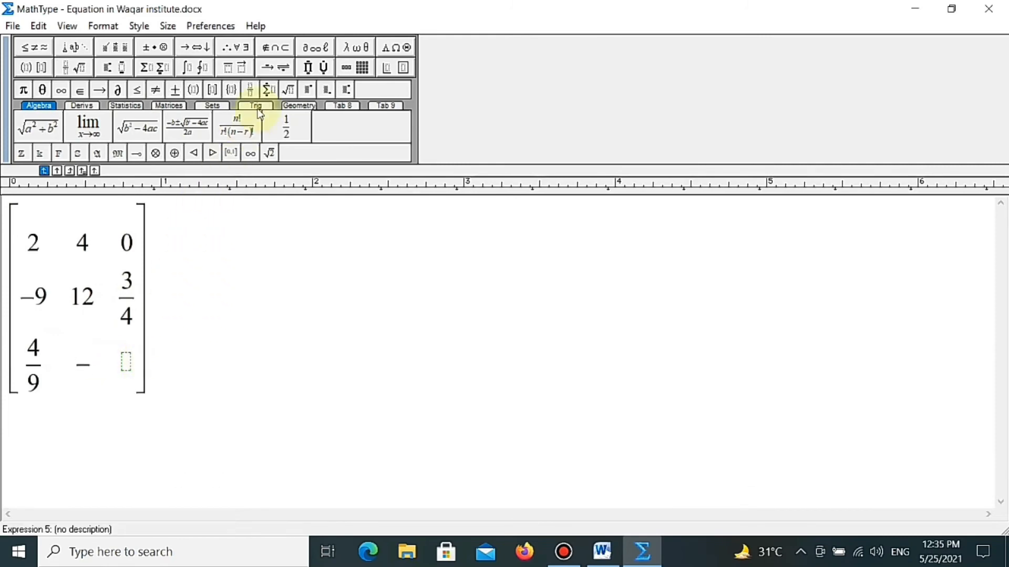
{"action": "left_click", "coordinate": [250, 90]}
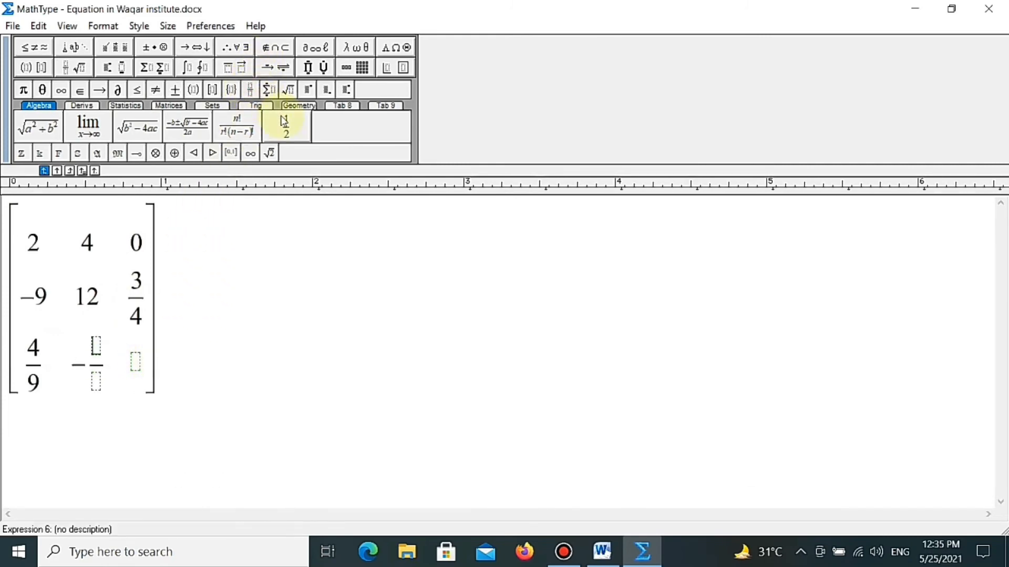
{"action": "type", "text": "7"}
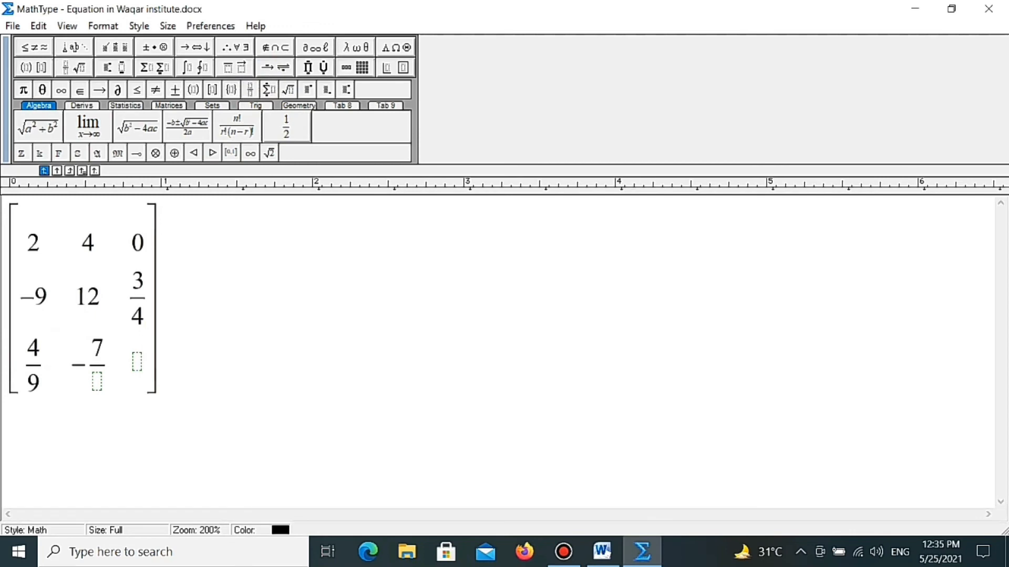
{"action": "key", "text": "Tab"}
{"action": "type", "text": "8"}
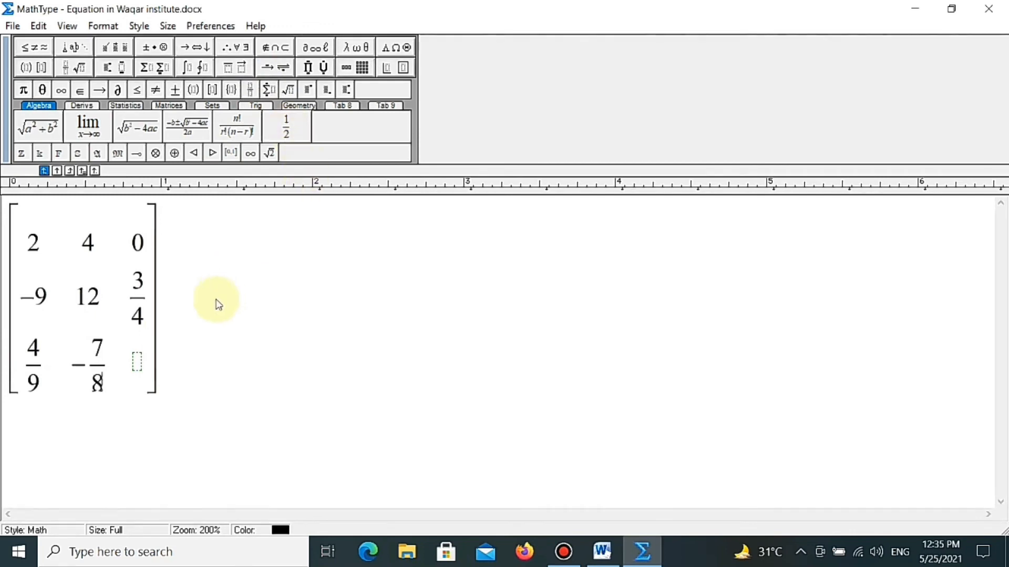
- Enter 2 with the superscript x in the last cell of the matrix's third row
{"action": "left_click", "coordinate": [138, 359]}
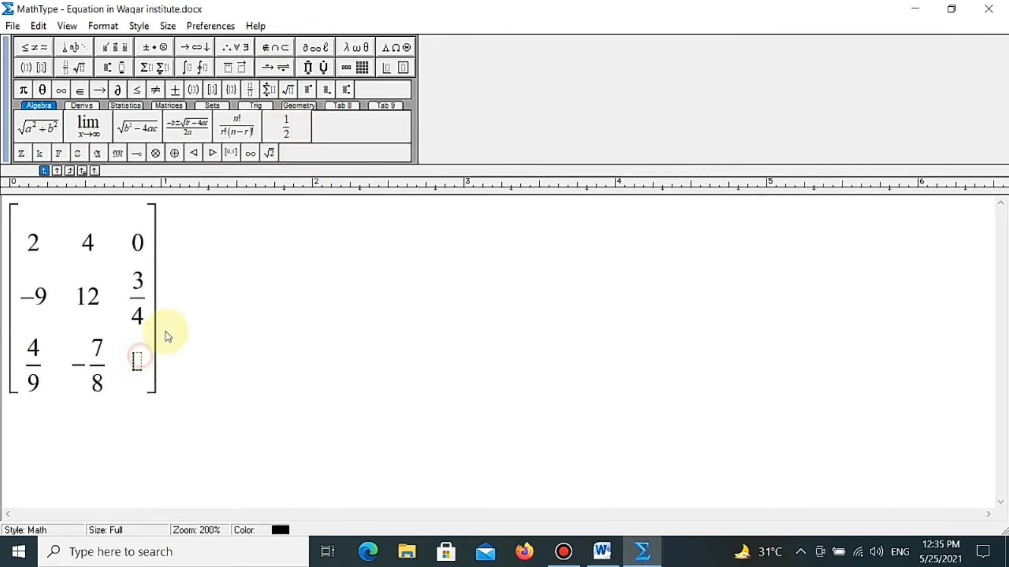
{"action": "left_click", "coordinate": [309, 91]}
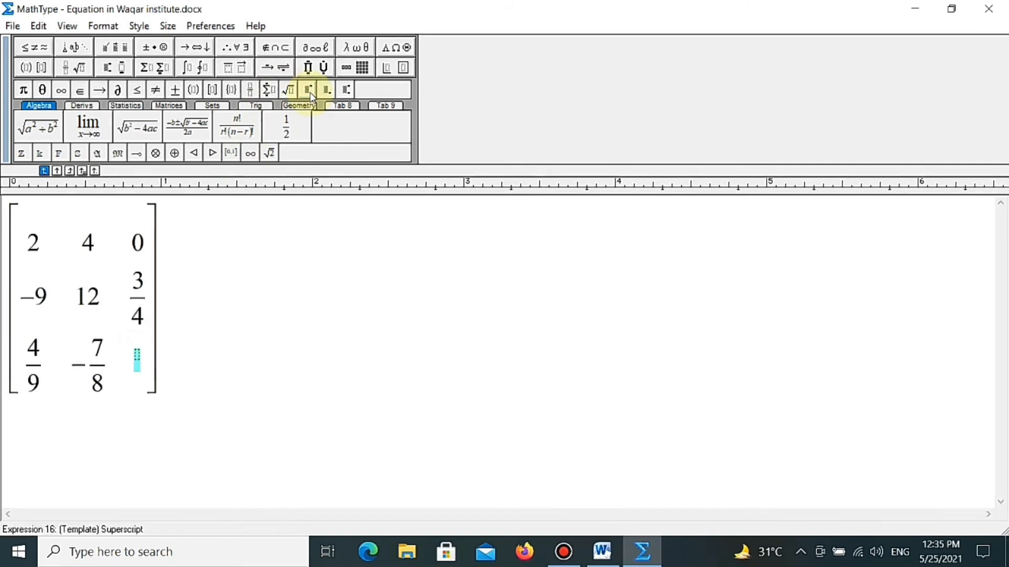
{"action": "key", "text": "ctrl+z"}
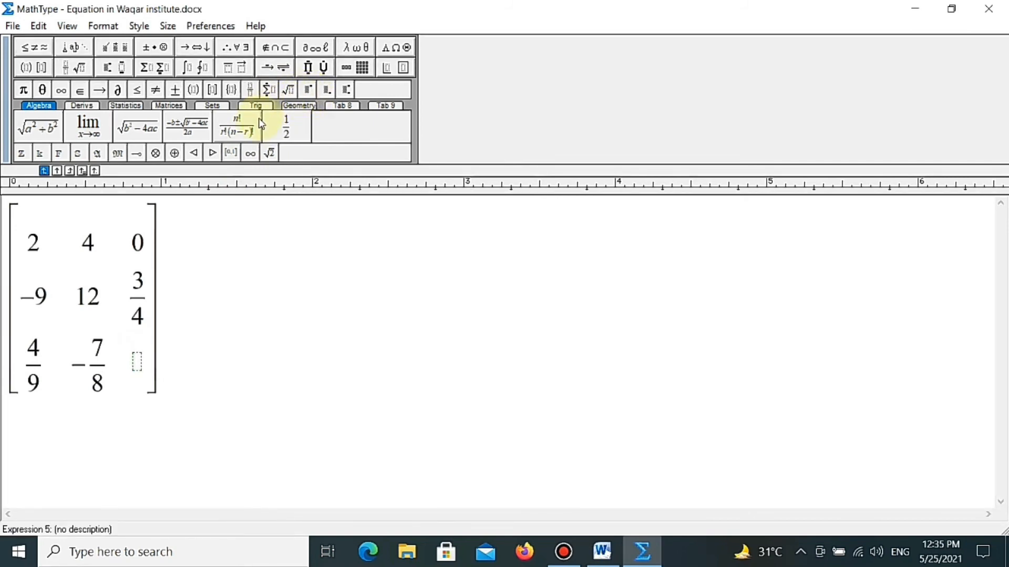
{"action": "type", "text": "2"}
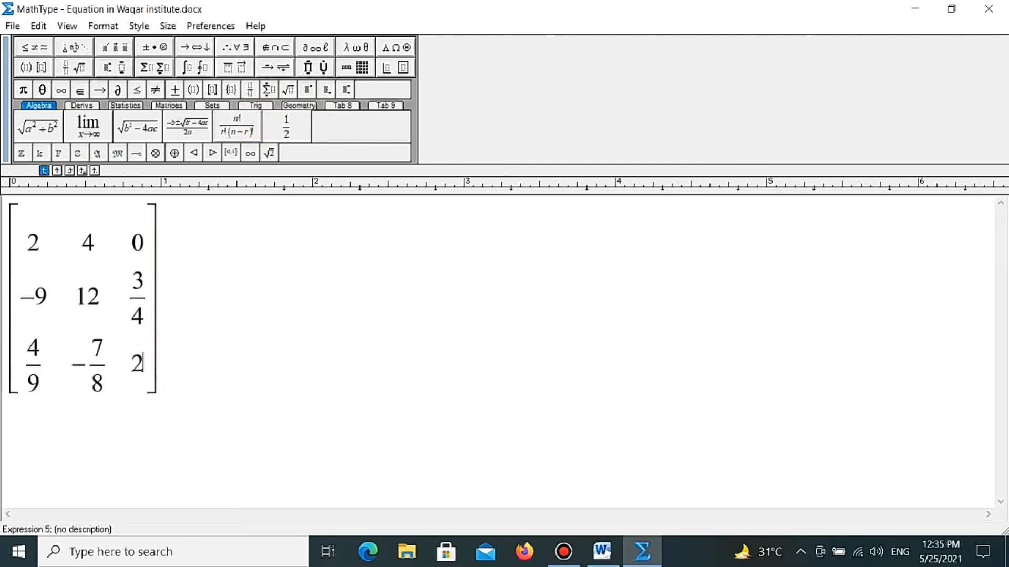
{"action": "left_click", "coordinate": [309, 91]}
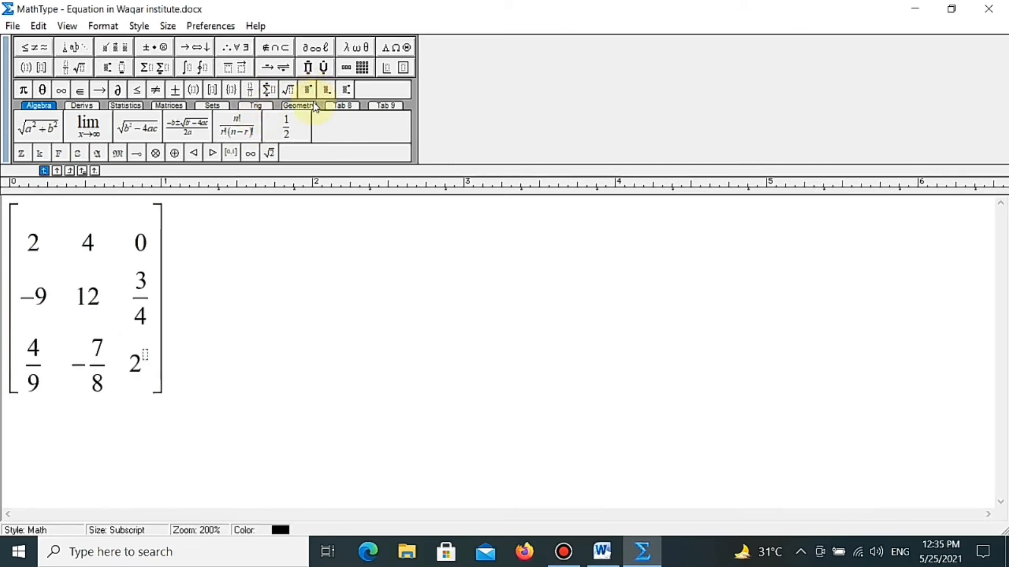
{"action": "type", "text": "x"}
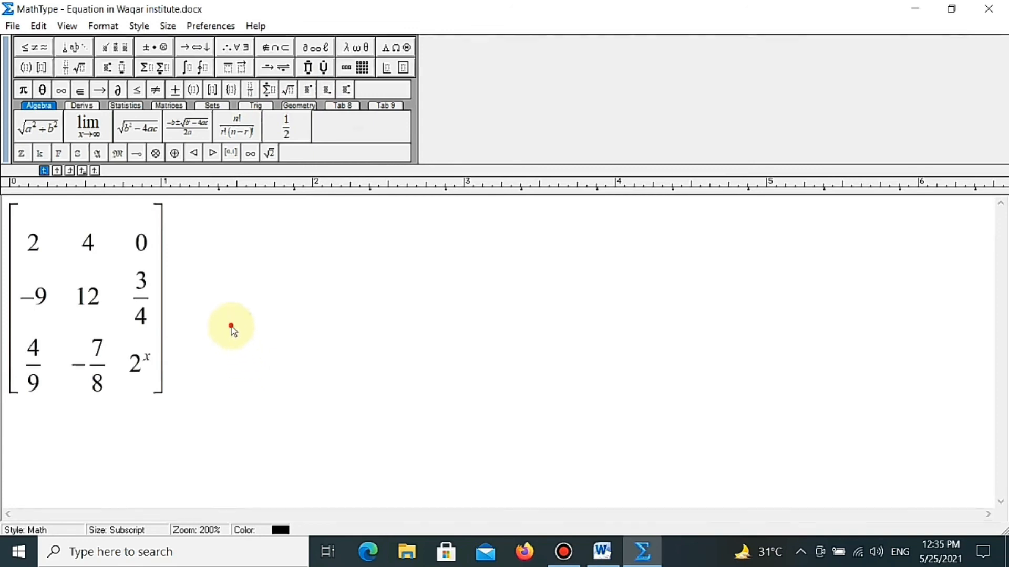
{"action": "left_click", "coordinate": [181, 329]}
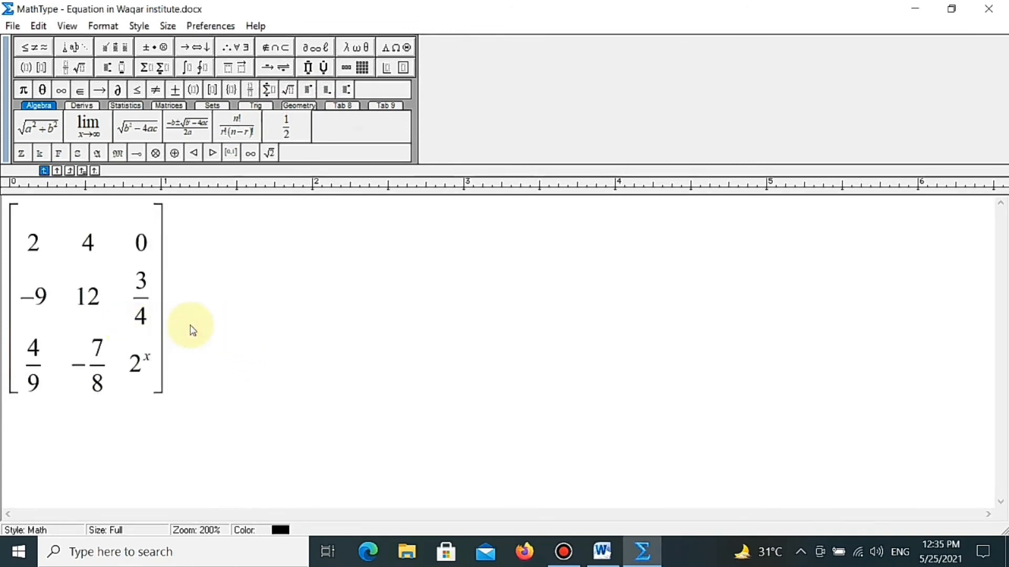
- Clear the equation area and insert a not-equal symbol from the relational symbols
{"action": "key", "text": "ctrl+a"}
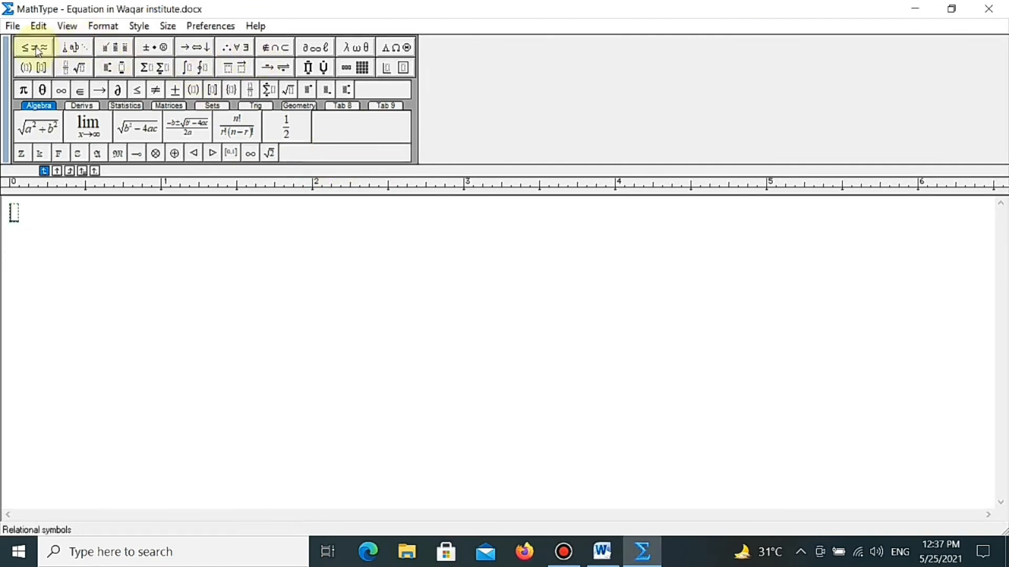
{"action": "mouse_move", "coordinate": [34, 47]}
{"action": "left_click", "coordinate": [23, 109]}
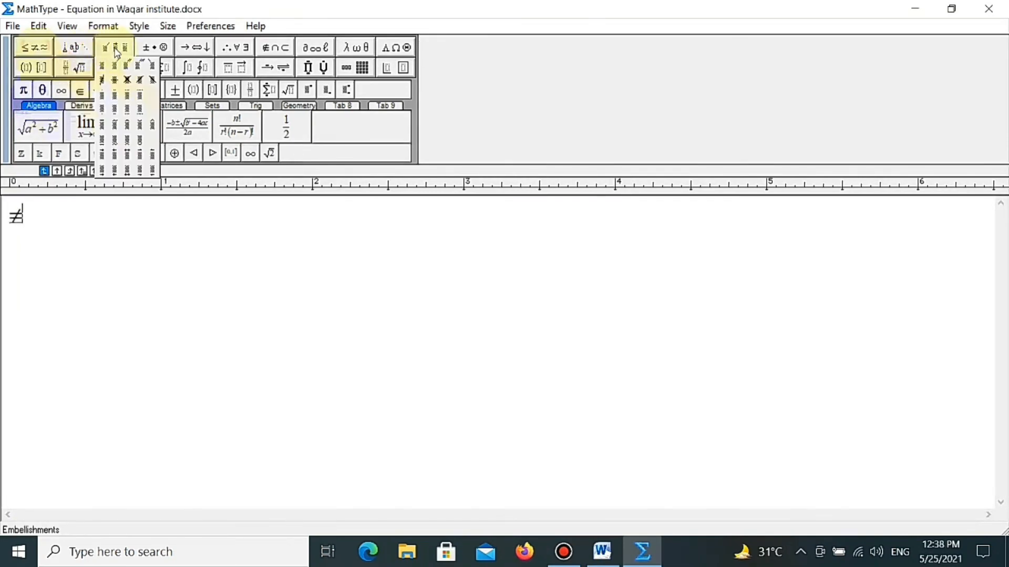
- Look through the MathType symbol and template palettes, including operators, Greek characters, brackets, fractions and radicals, and superscripts
{"action": "mouse_move", "coordinate": [189, 53]}
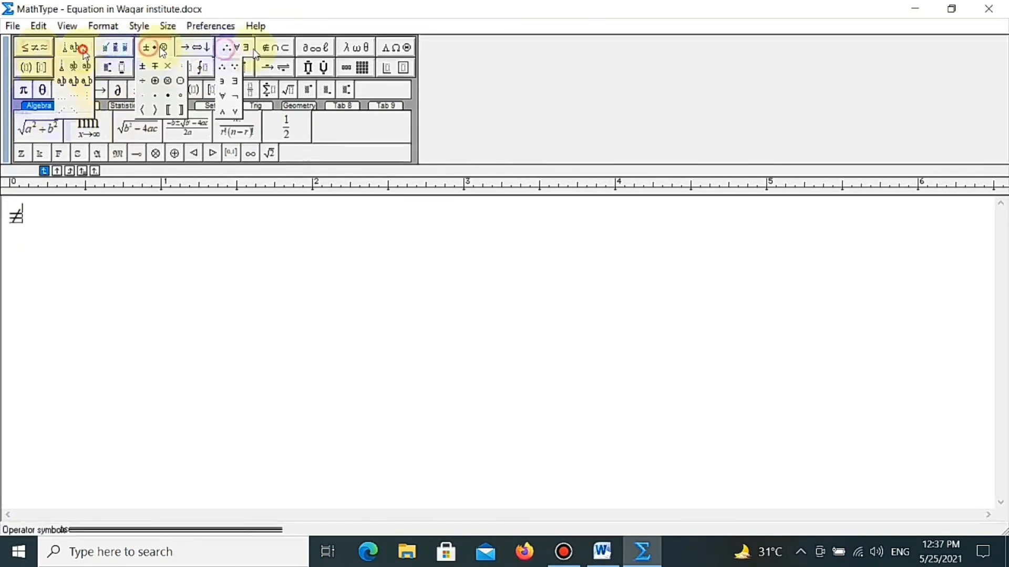
{"action": "left_click", "coordinate": [309, 49]}
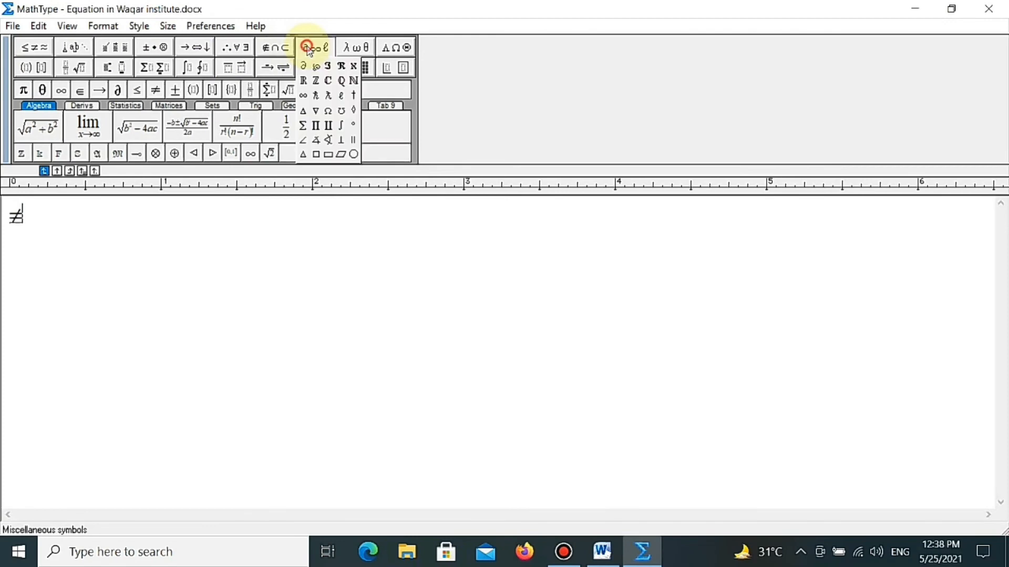
{"action": "left_click", "coordinate": [397, 49]}
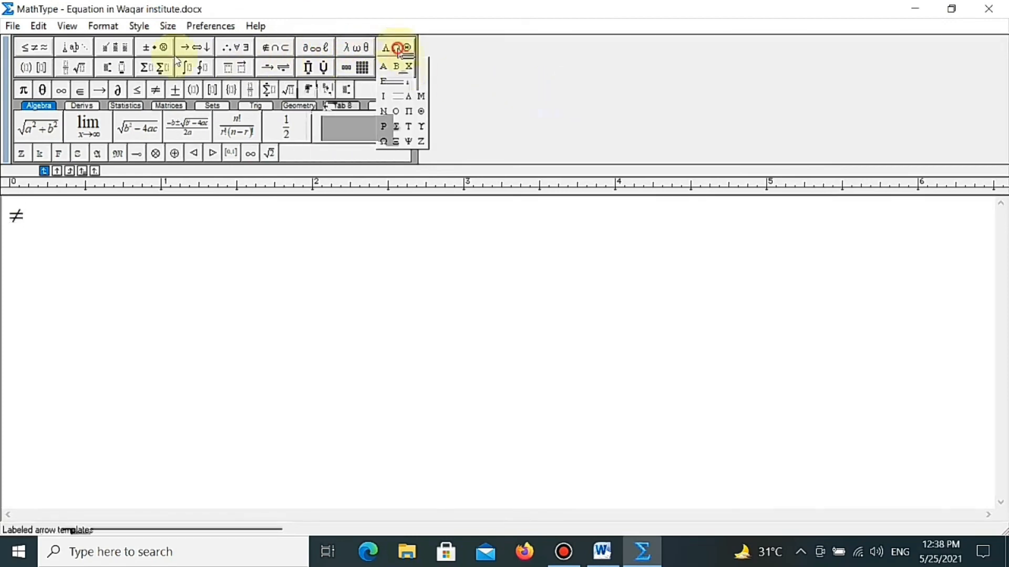
{"action": "left_click", "coordinate": [32, 67]}
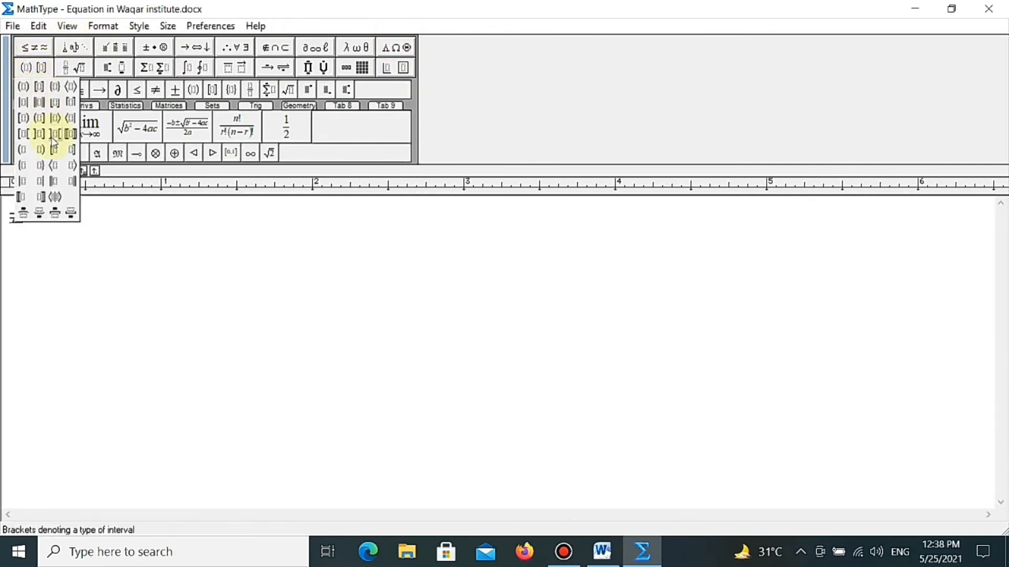
{"action": "left_click", "coordinate": [81, 249]}
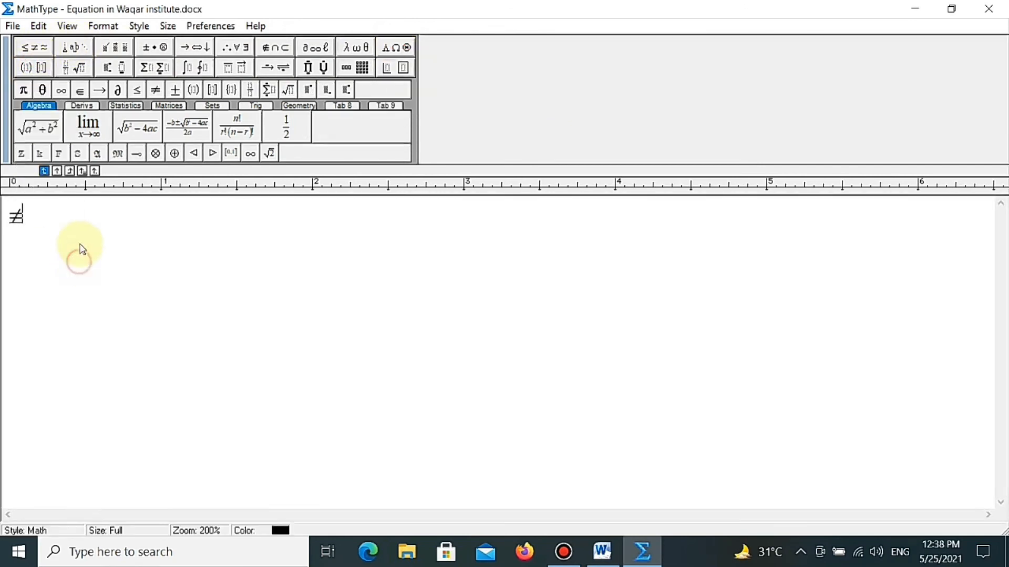
{"action": "left_click", "coordinate": [74, 67]}
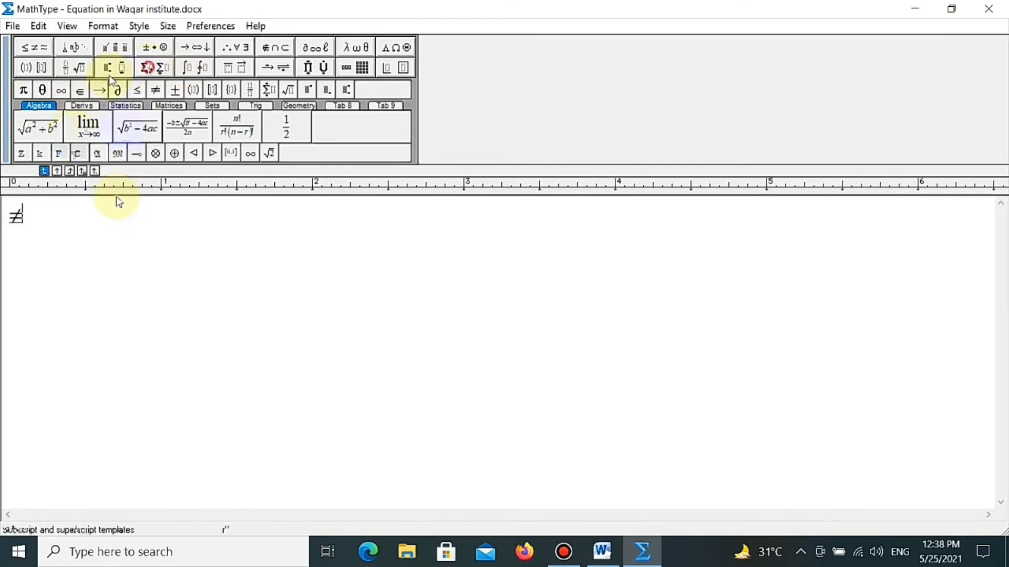
{"action": "mouse_move", "coordinate": [230, 71]}
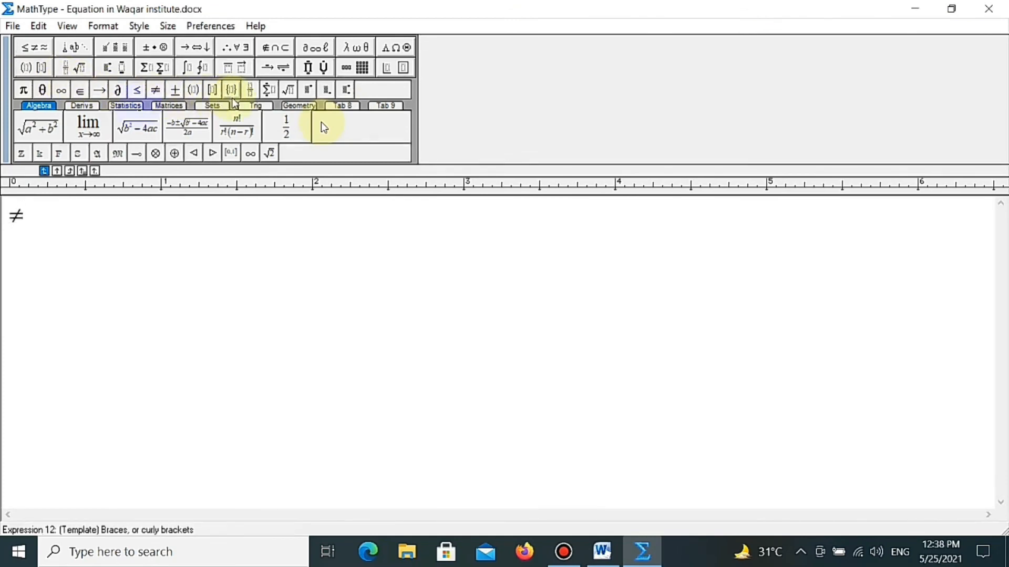
- Delete the not-equal symbol and insert a square-brackets template in its place
{"action": "key", "text": "BackSpace"}
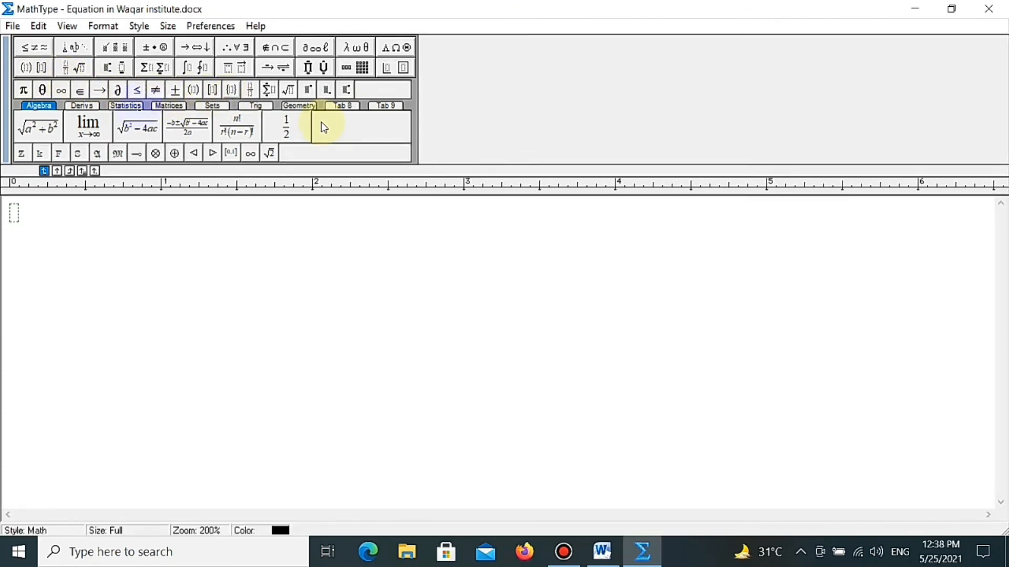
{"action": "left_click", "coordinate": [213, 90]}
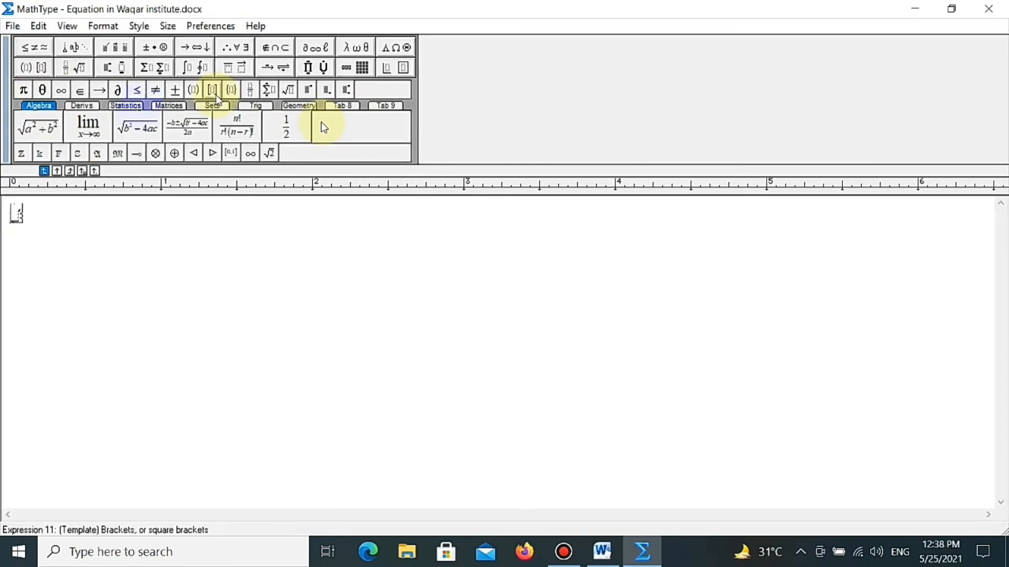